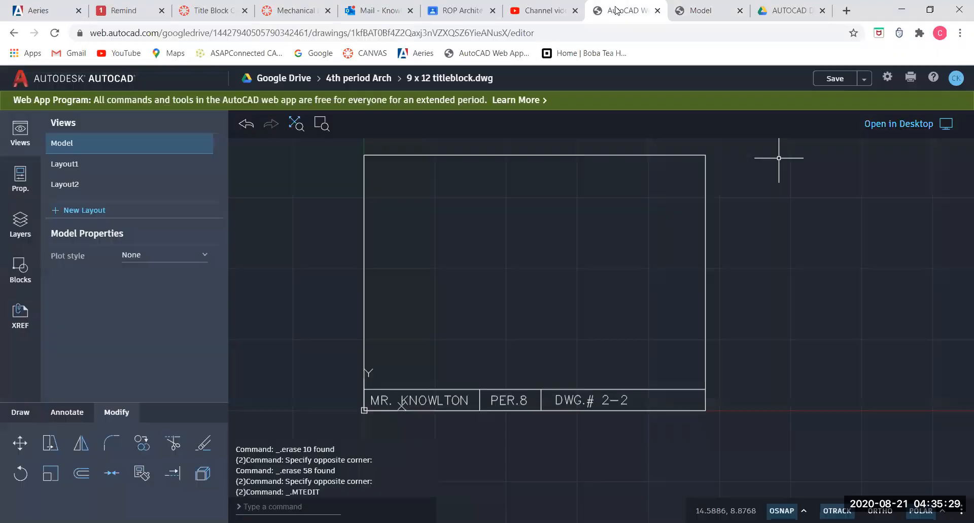
# Draw a vertical line from the midpoint of the border's top edge down to the title block's upper line, dividing the drawing area in half.
pyautogui.click(619, 11)
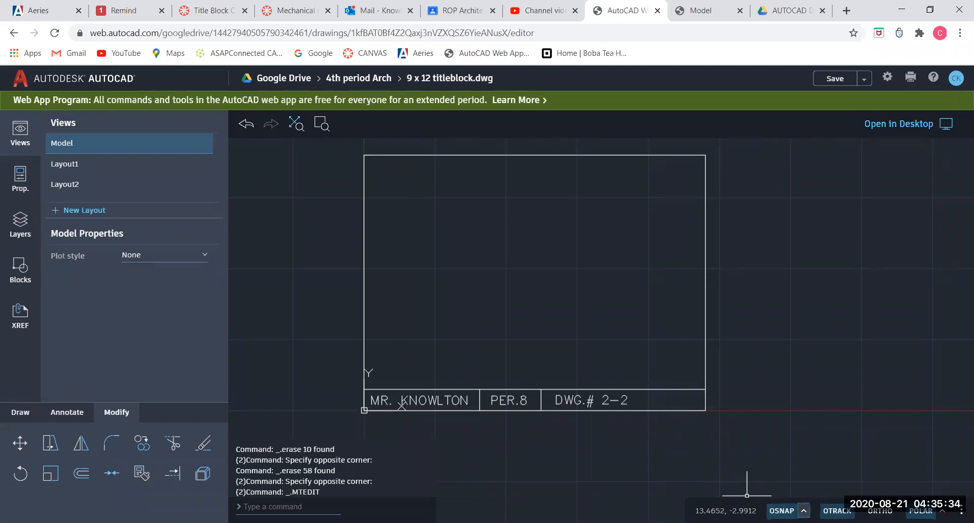
pyautogui.click(804, 511)
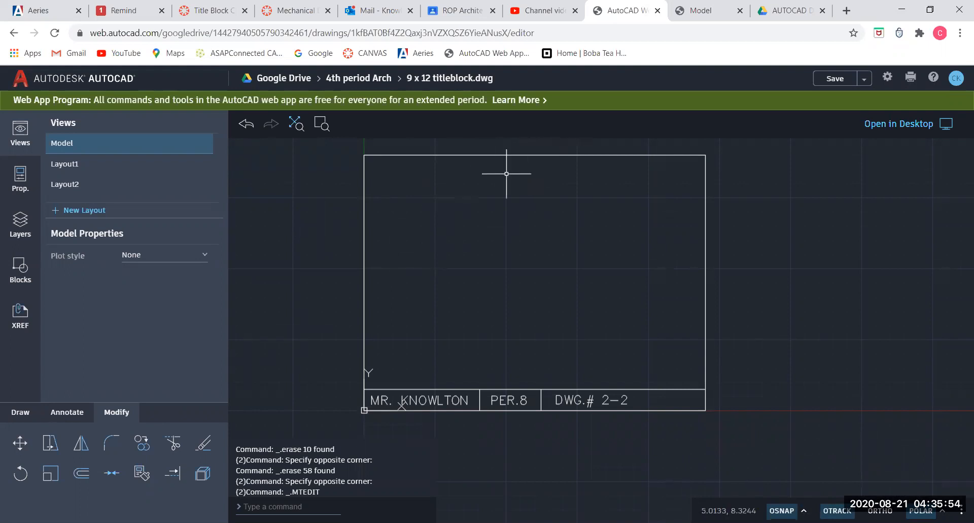
pyautogui.click(532, 153)
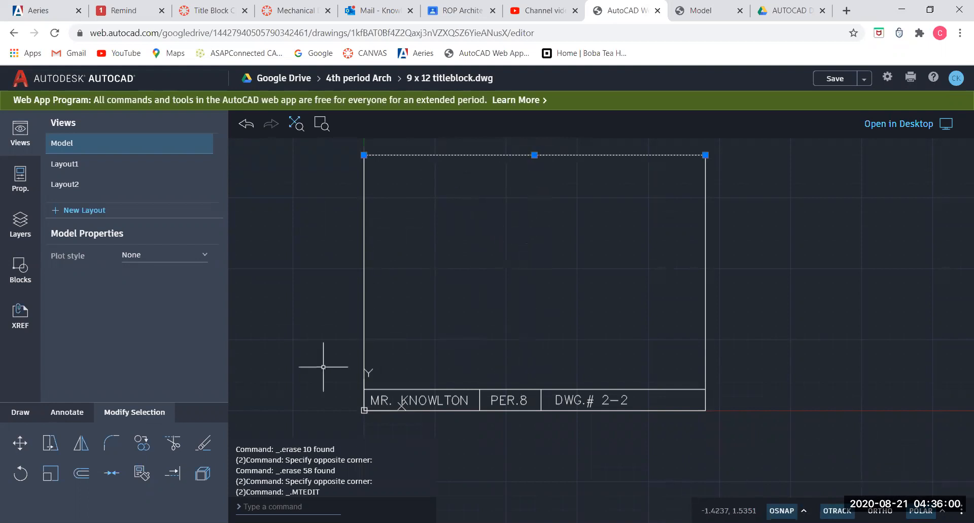
pyautogui.click(20, 412)
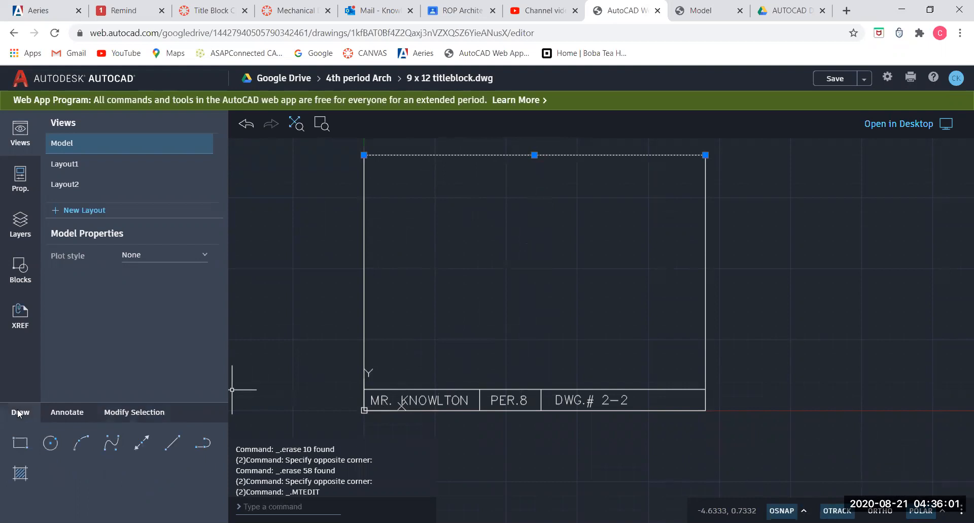
pyautogui.click(173, 442)
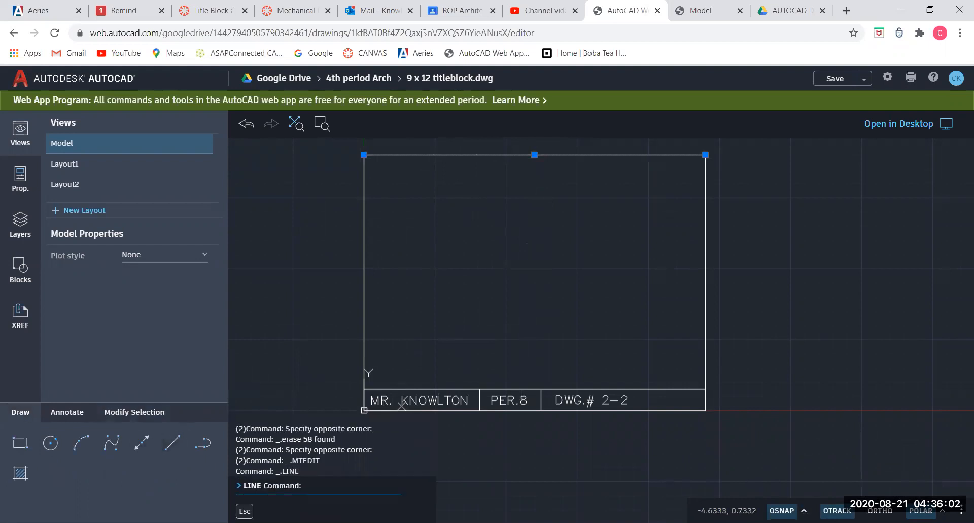
pyautogui.click(535, 154)
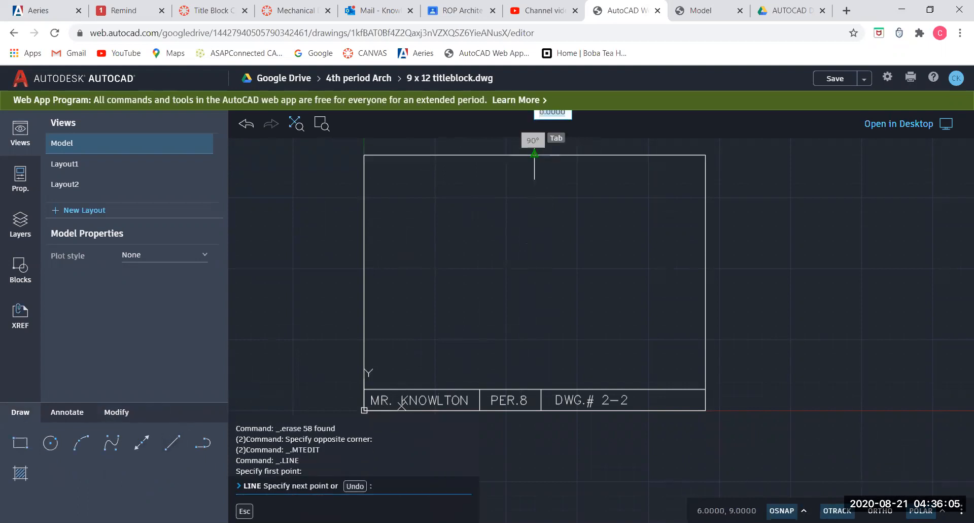
pyautogui.click(534, 388)
pyautogui.press('Escape')
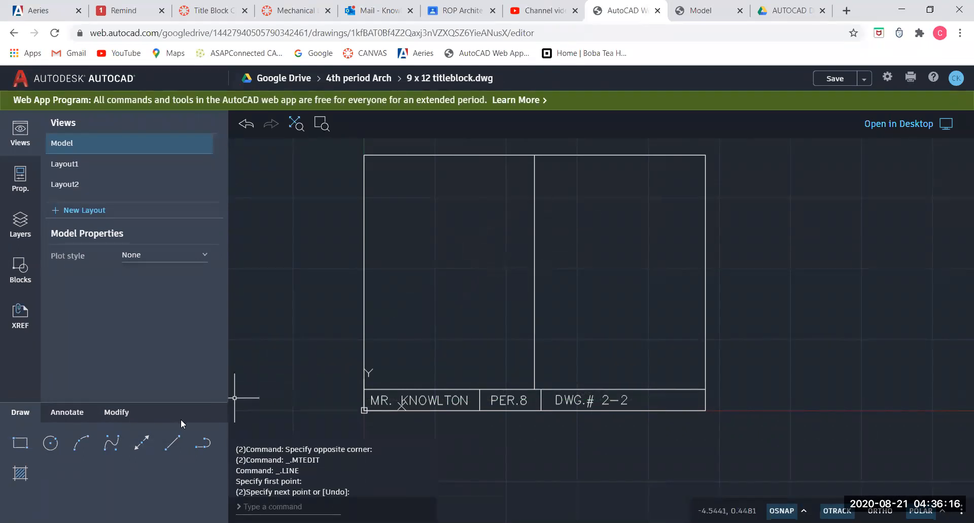
# Following the 2-2 reference PDF, start Figure 1's outline near (1.2, 8.0) with a top edge about 3.8 units long, its right arm and the inner notch's right side.
pyautogui.click(172, 443)
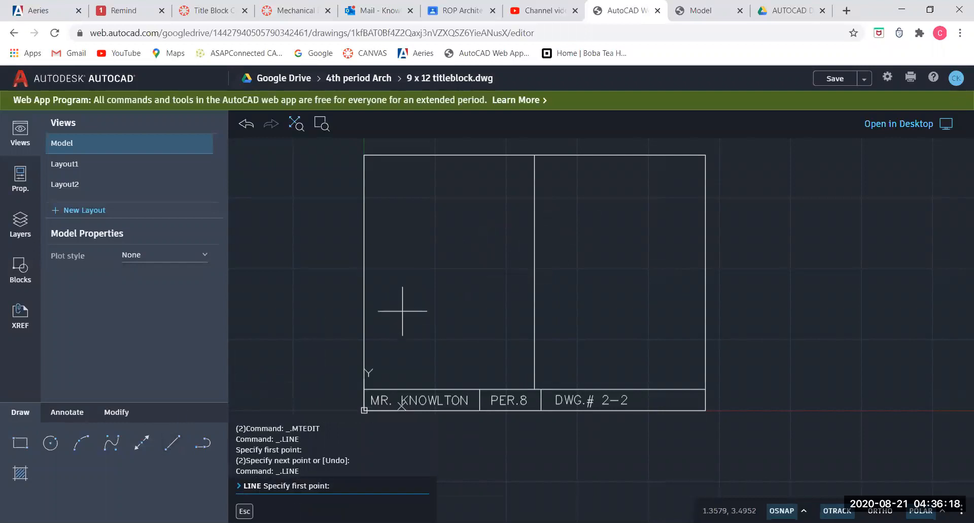
pyautogui.click(694, 12)
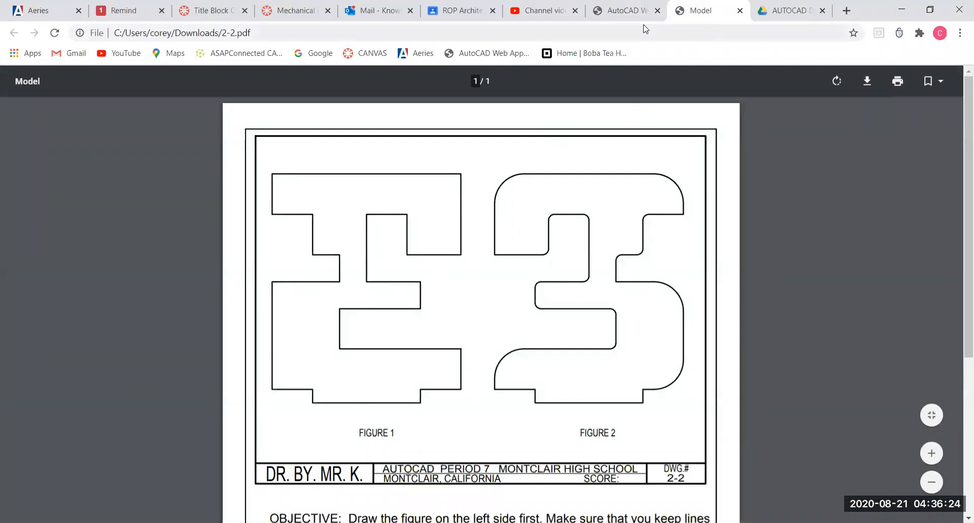
pyautogui.click(644, 11)
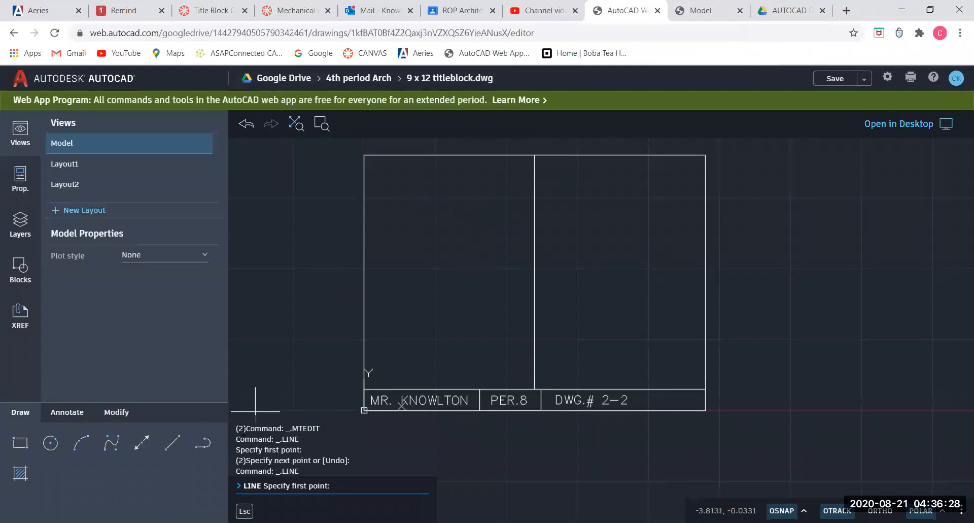
pyautogui.click(172, 445)
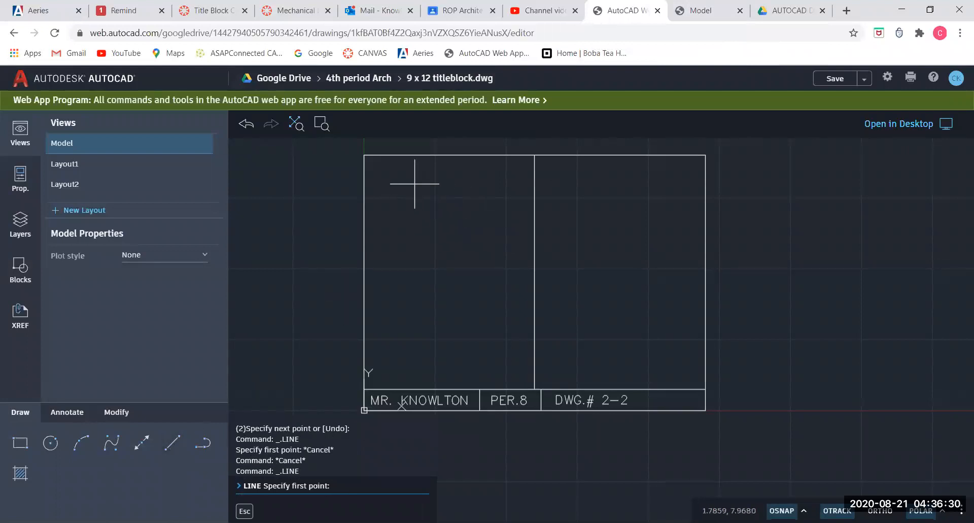
pyautogui.click(399, 181)
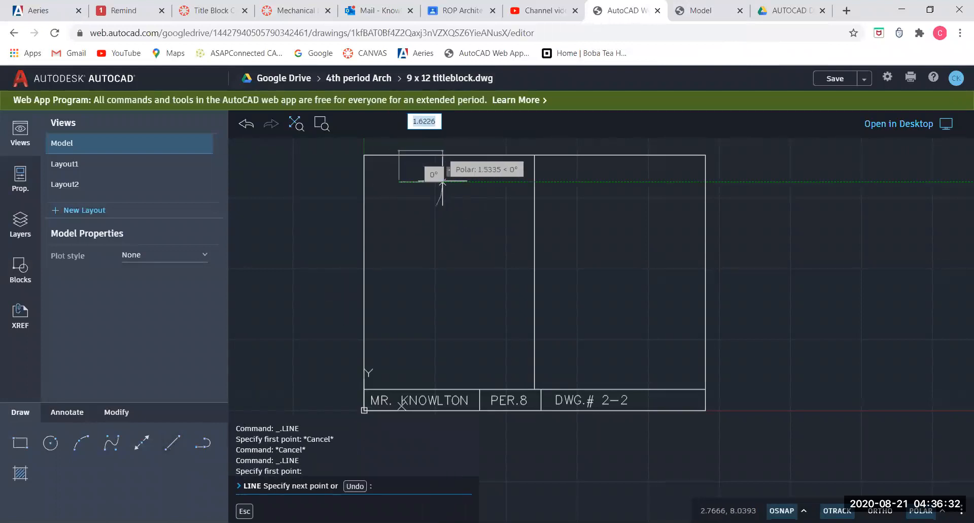
pyautogui.click(506, 181)
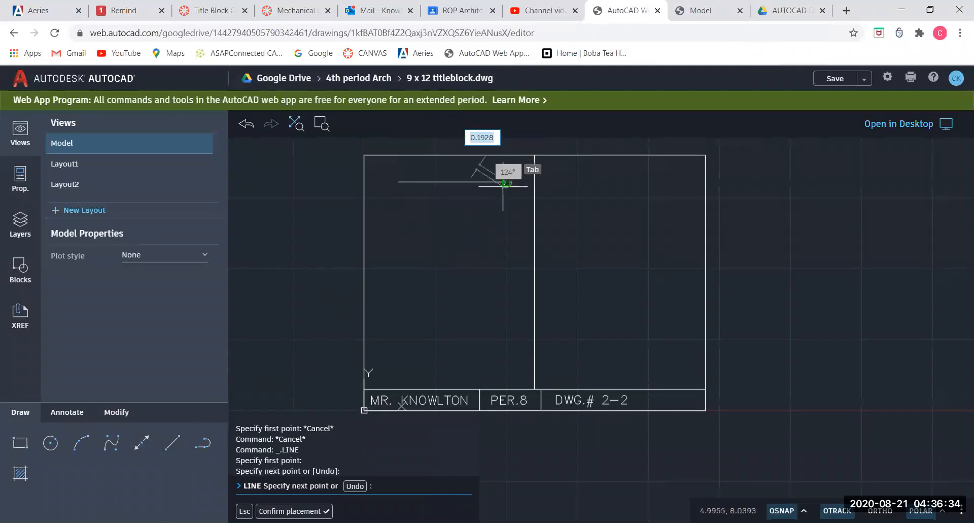
pyautogui.click(470, 235)
pyautogui.click(469, 206)
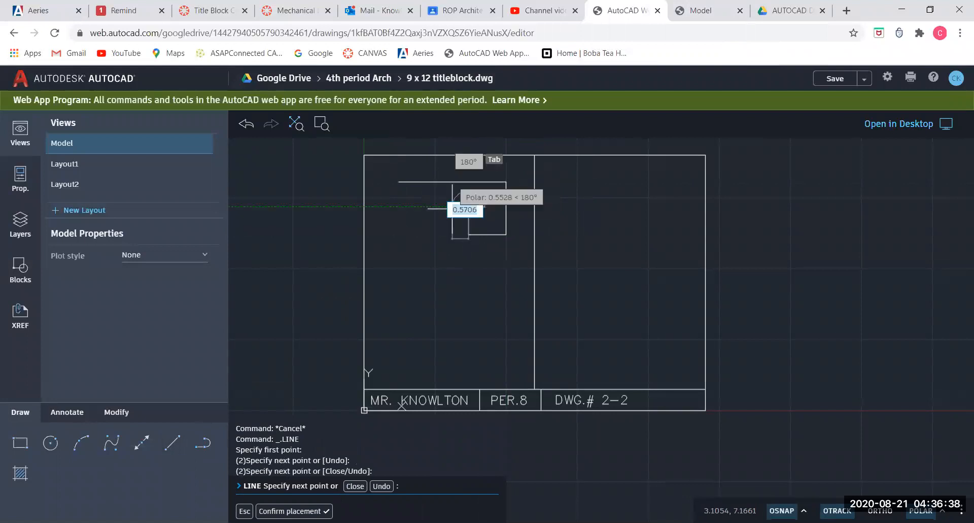
# Continue the outline with the notch's top, a side down about 1.8 units, a right run of about 1.5 and a drop of about 0.6.
pyautogui.click(446, 207)
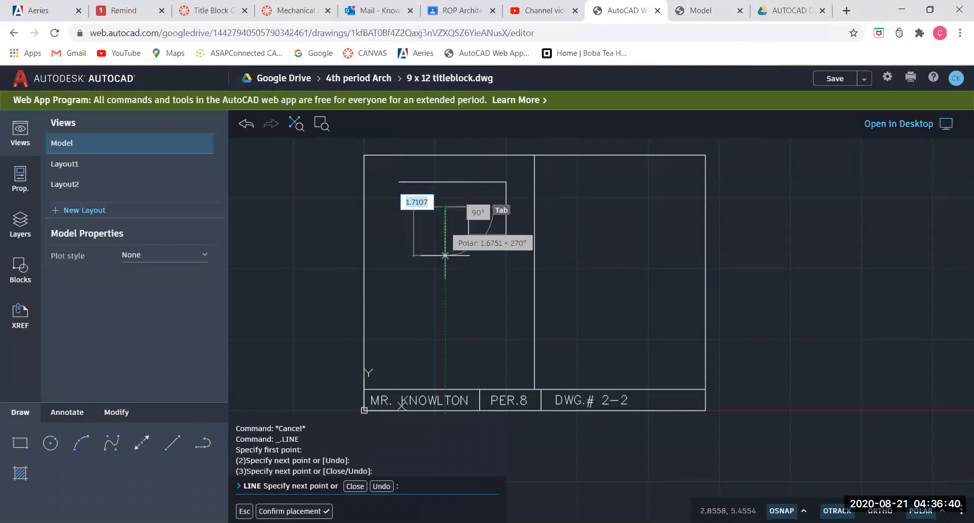
pyautogui.click(446, 258)
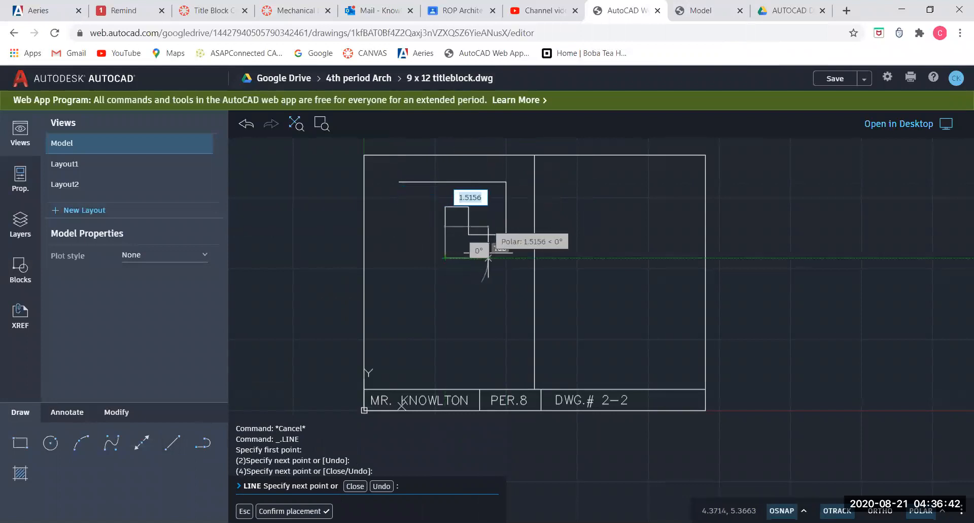
pyautogui.click(488, 258)
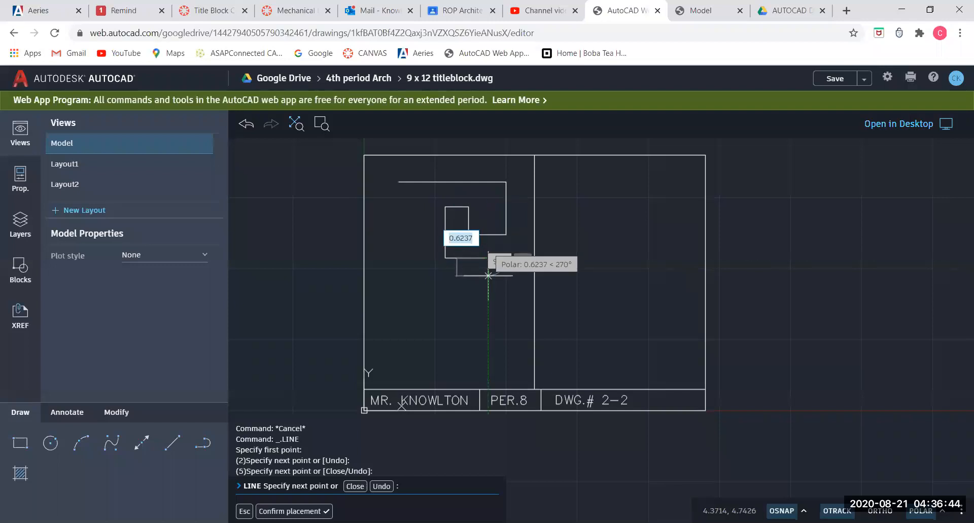
pyautogui.click(488, 275)
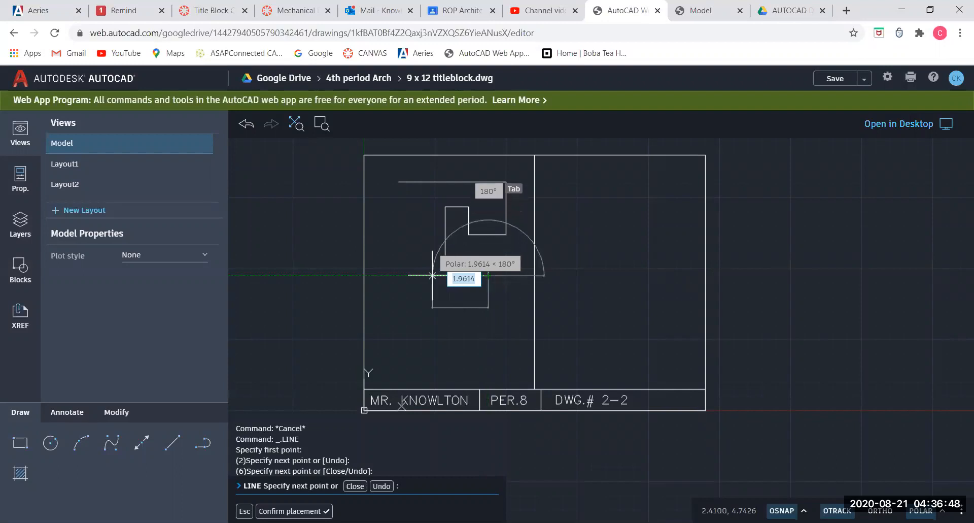
# After checking the reference PDF, draw the lower recess about 2.1 units left and 2.1 down, ending its bottom edge in line with the outline's right side.
pyautogui.click(700, 12)
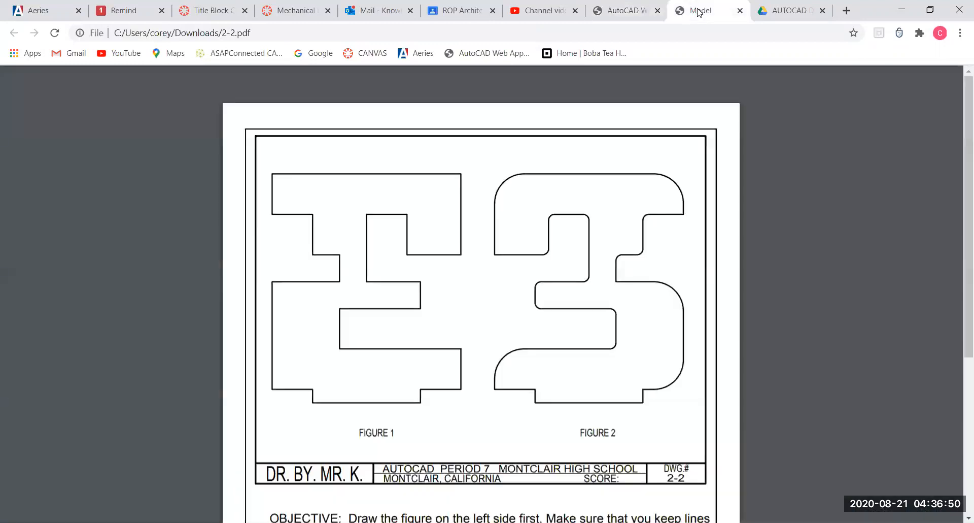
pyautogui.click(623, 11)
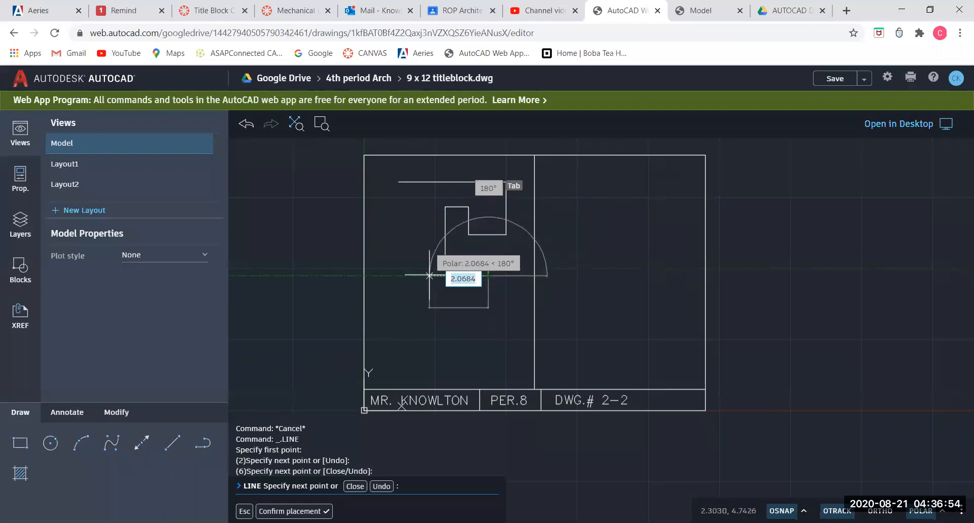
pyautogui.click(398, 275)
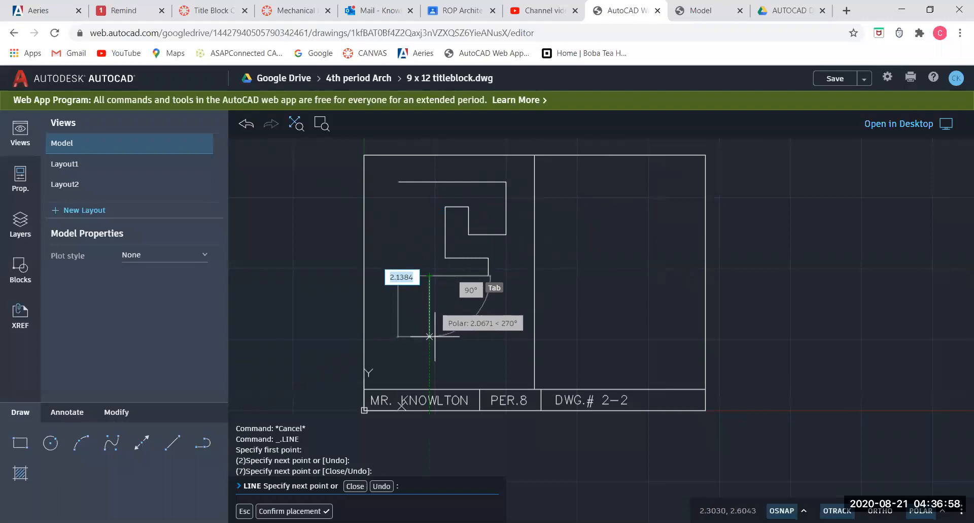
pyautogui.click(429, 335)
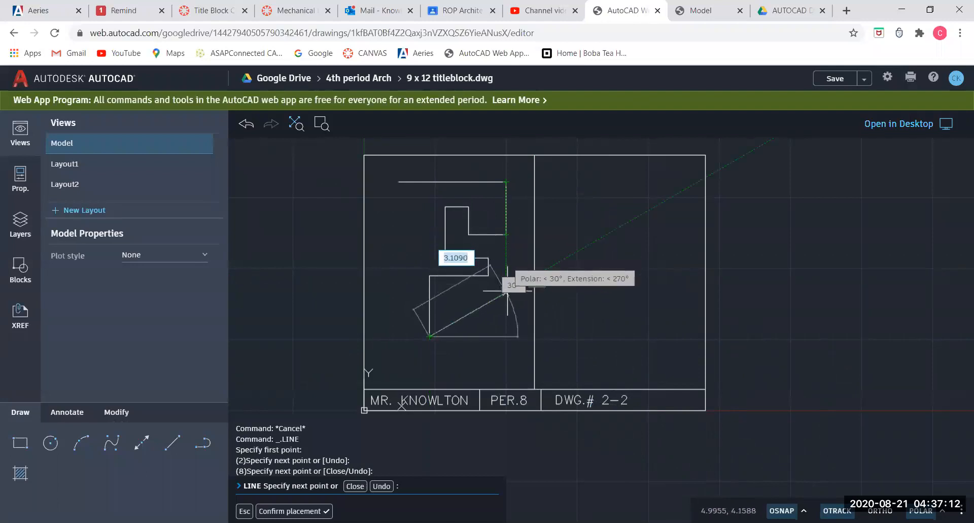
pyautogui.click(507, 336)
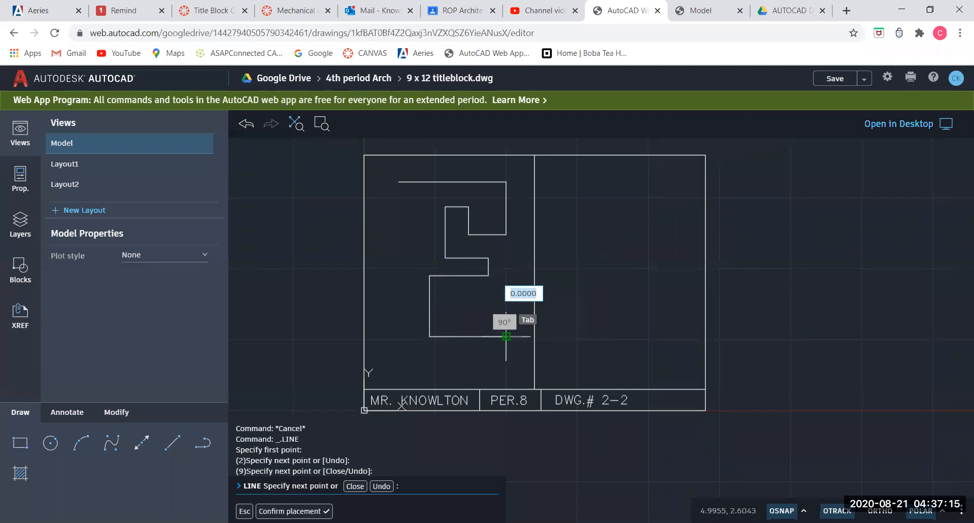
# Draw the outline's stepped base with shoulders on both sides and a bottom tab about 2.7 units wide and 0.4 deep.
pyautogui.click(506, 362)
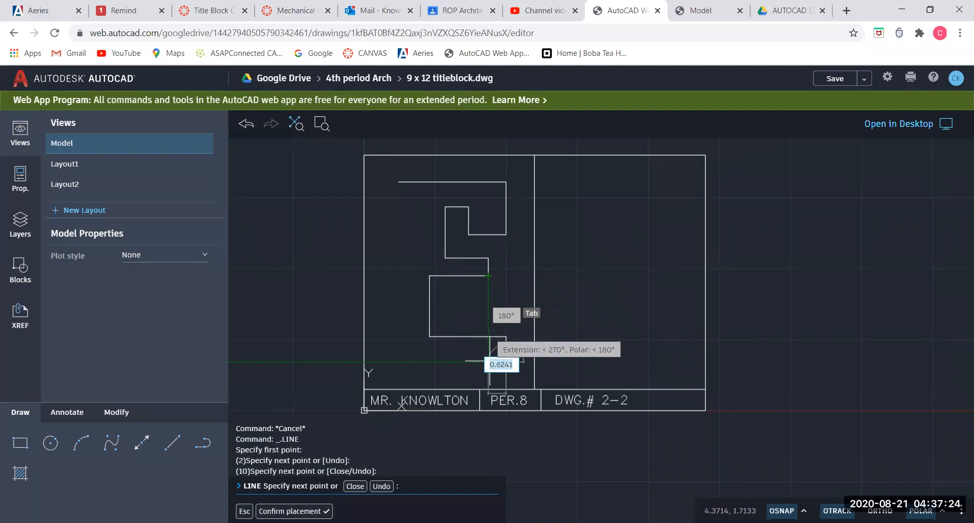
pyautogui.click(489, 362)
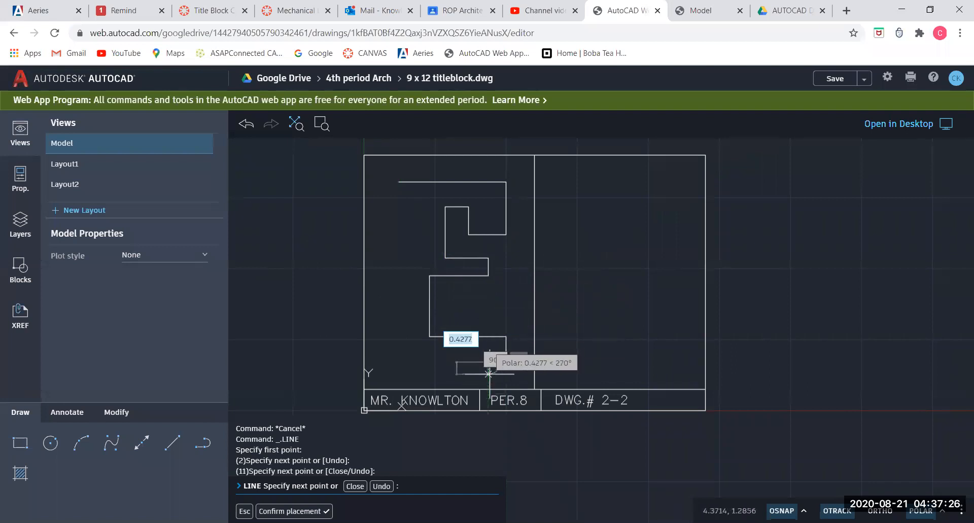
pyautogui.click(488, 373)
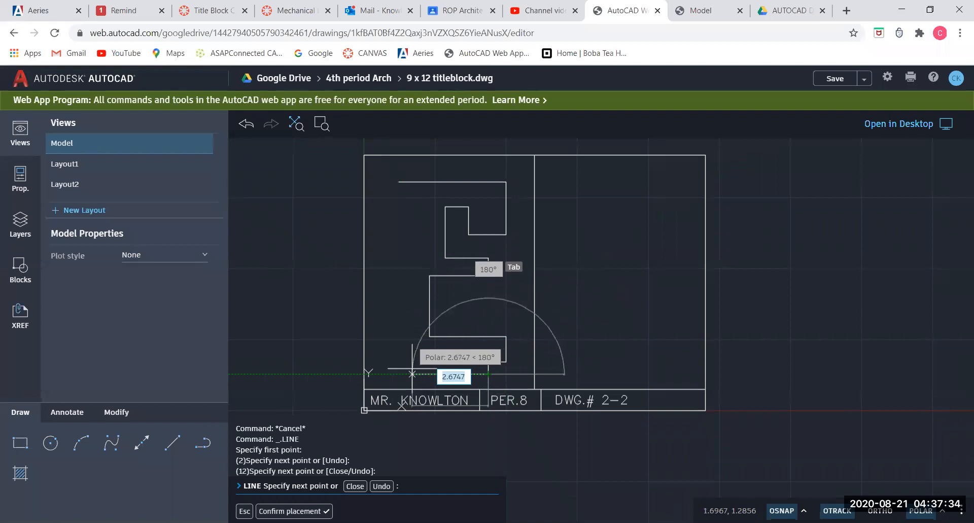
pyautogui.click(412, 373)
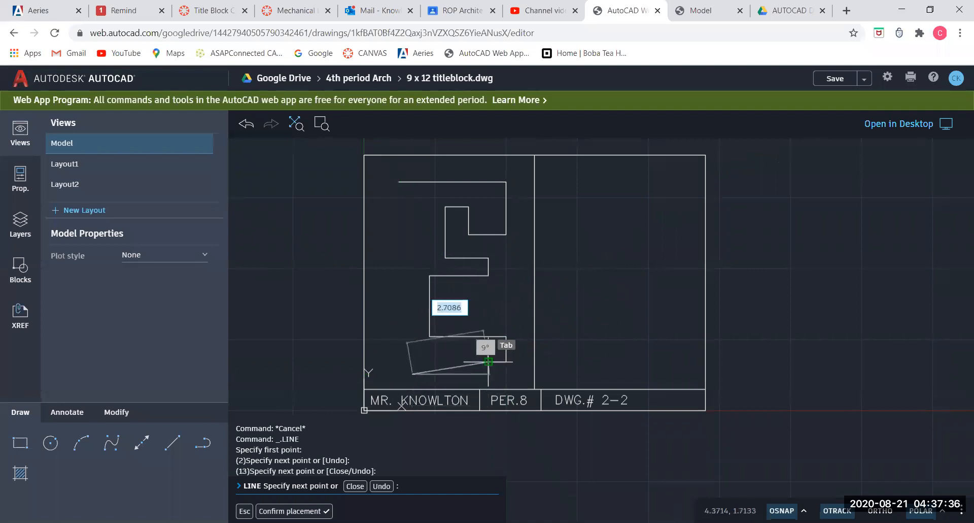
pyautogui.click(412, 361)
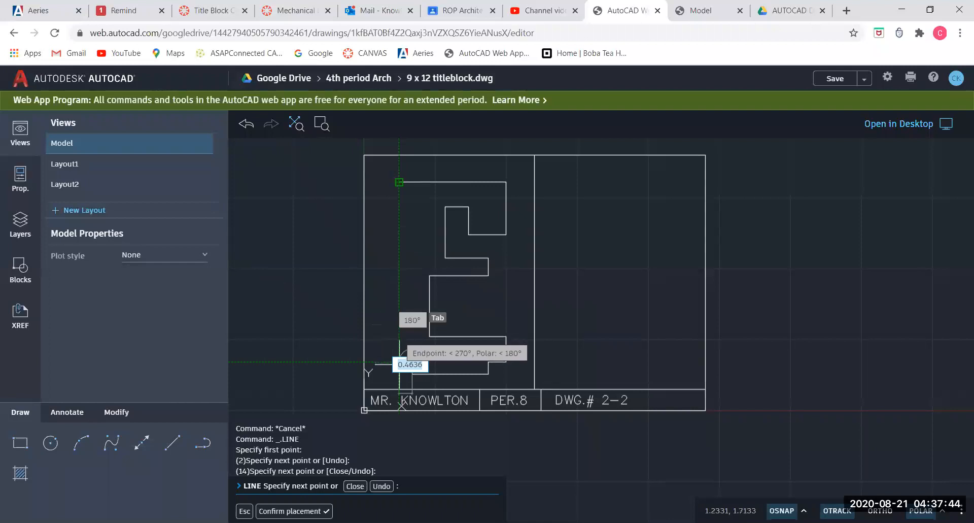
pyautogui.click(400, 361)
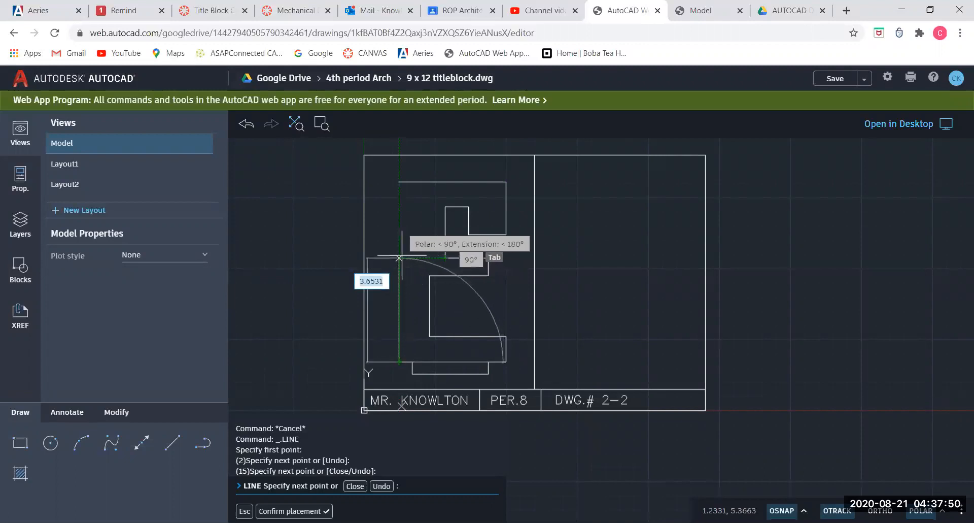
# Continue the outline with a left side about 3.7 units up, then about 1.1 right, 0.8 up, 0.6 left and 1 up.
pyautogui.click(399, 227)
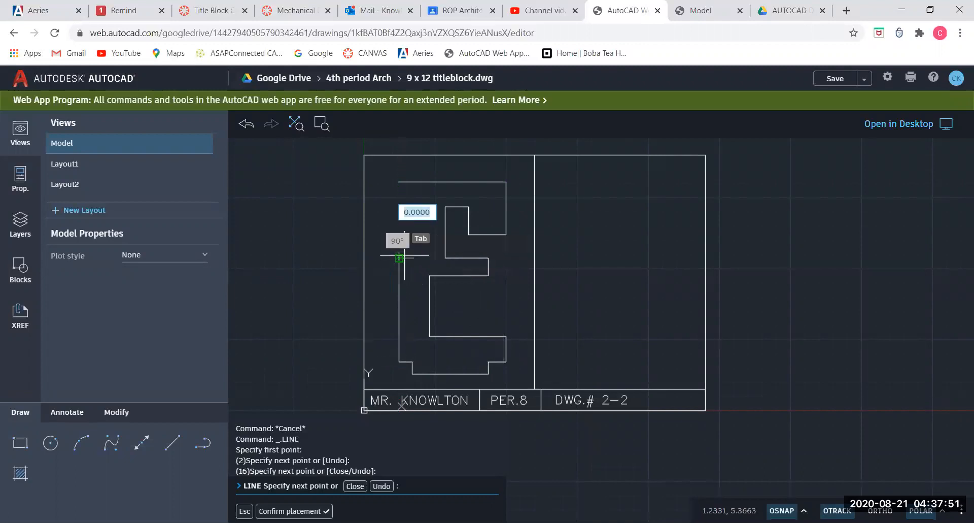
pyautogui.click(429, 258)
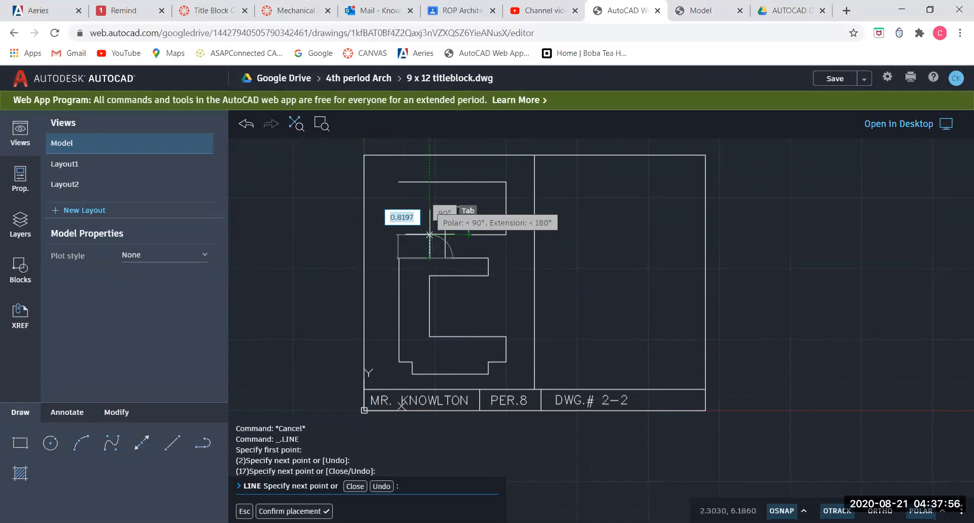
pyautogui.click(430, 234)
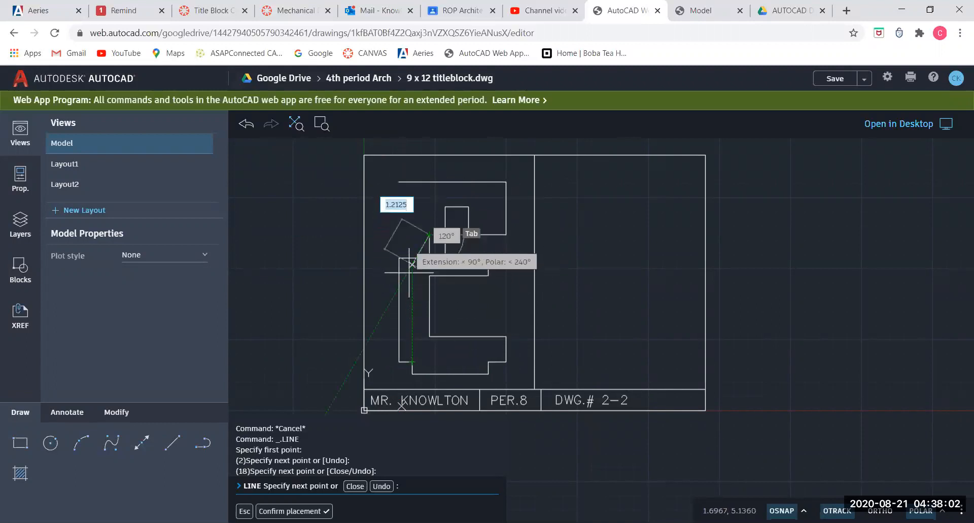
pyautogui.click(412, 234)
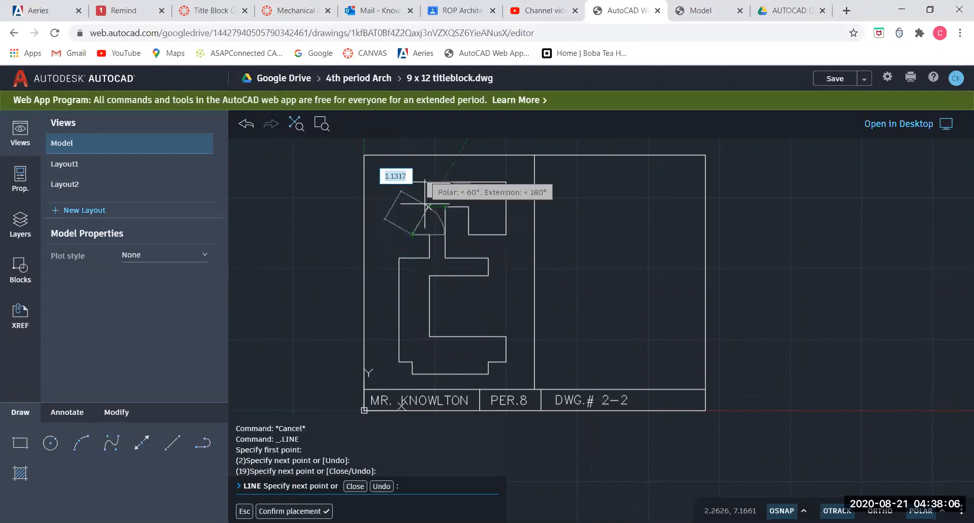
pyautogui.click(413, 207)
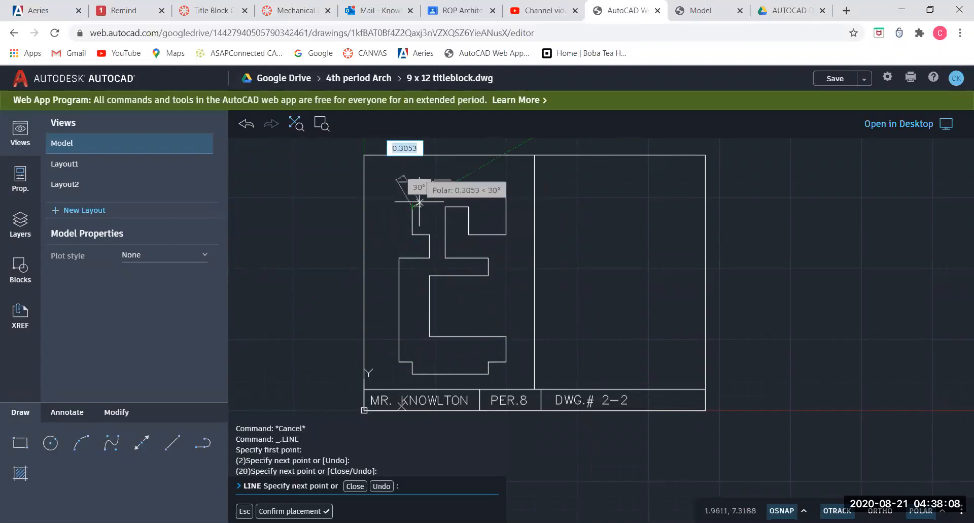
# Close the outline with a run about 0.5 units left and a rise of about 0.9 to the top edge's start.
pyautogui.scroll(2, 415, 204)
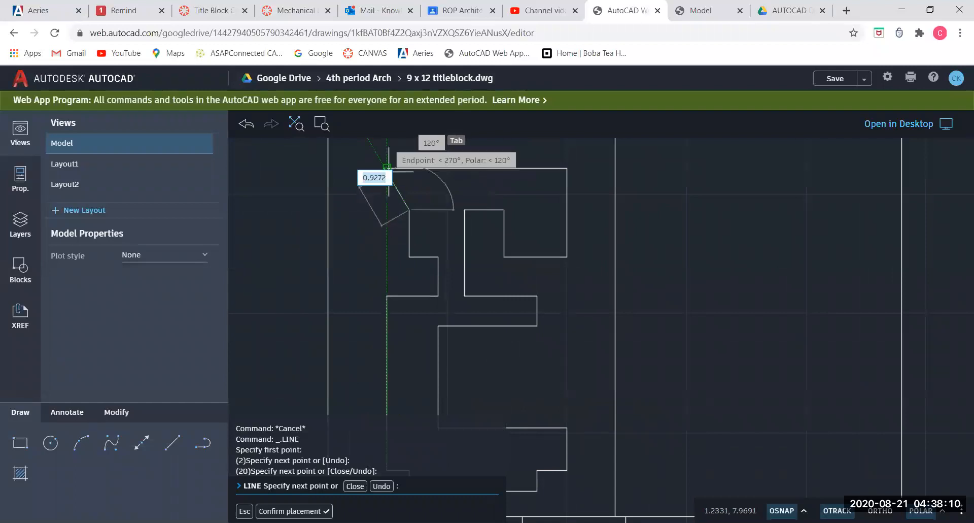
pyautogui.click(387, 210)
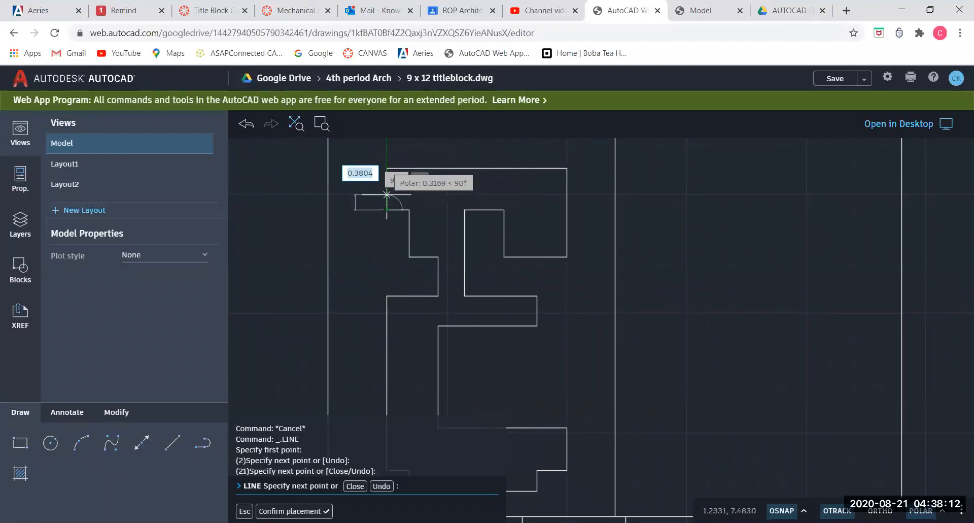
pyautogui.click(388, 168)
pyautogui.press('Return')
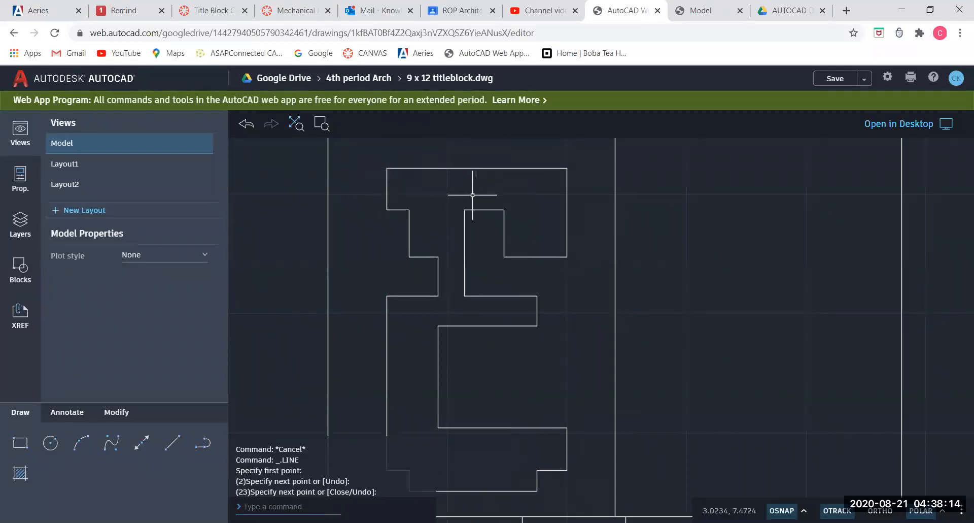
pyautogui.scroll(-2, 437, 262)
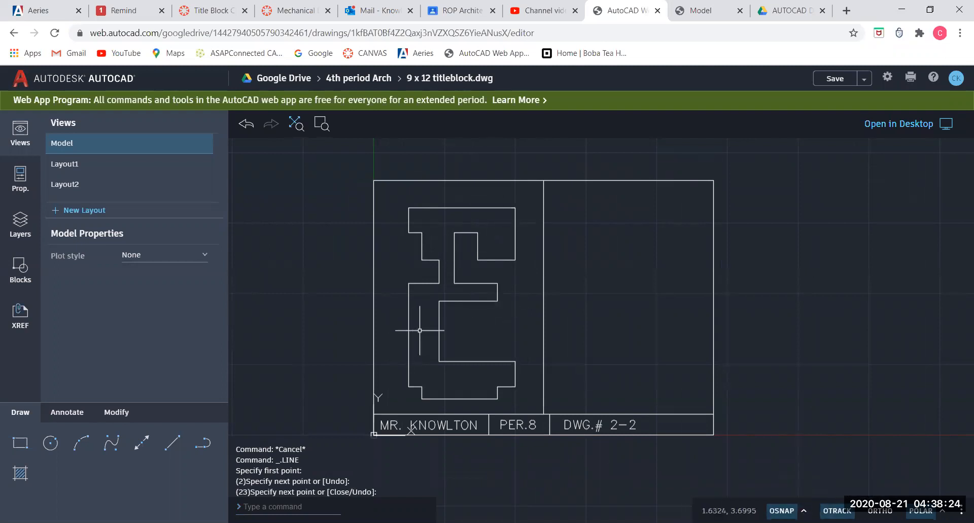
pyautogui.scroll(2, 420, 330)
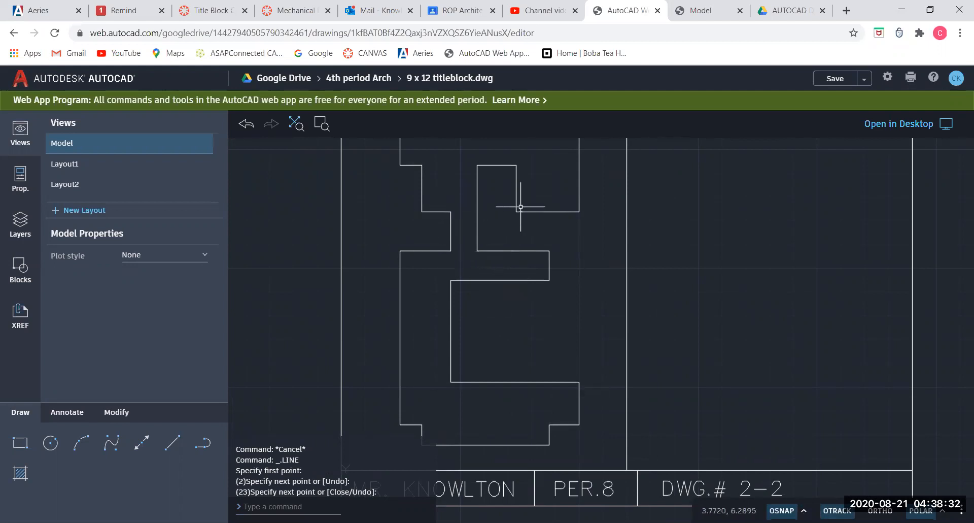
pyautogui.scroll(-3, 498, 189)
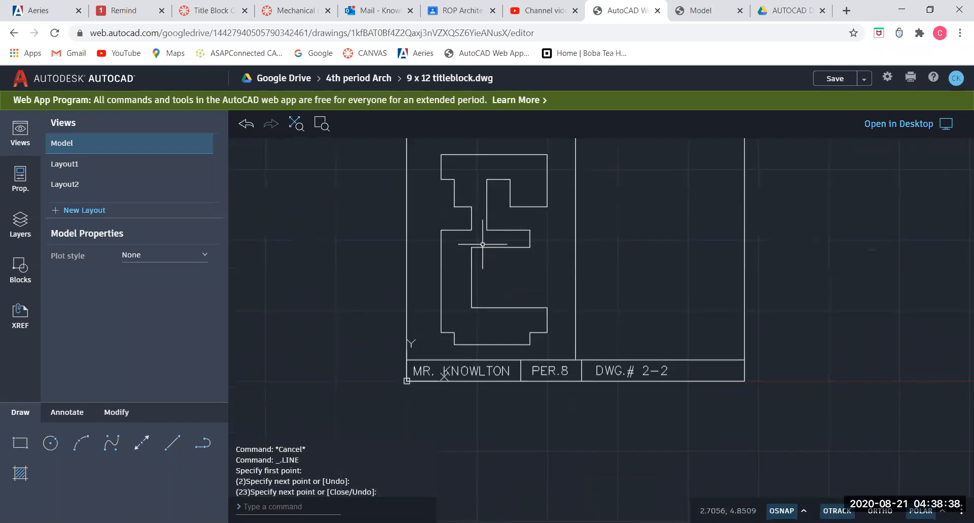
pyautogui.moveTo(498, 262); pyautogui.dragTo(459, 295, button='middle')
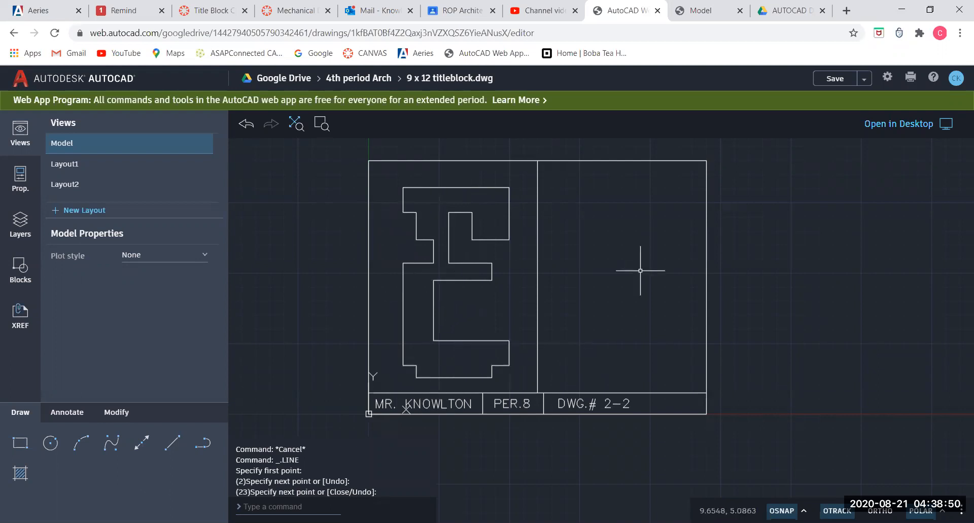
# Mirror the complete Figure 1 outline about the sheet's vertical center divider into the right half, keeping the source objects.
pyautogui.click(118, 412)
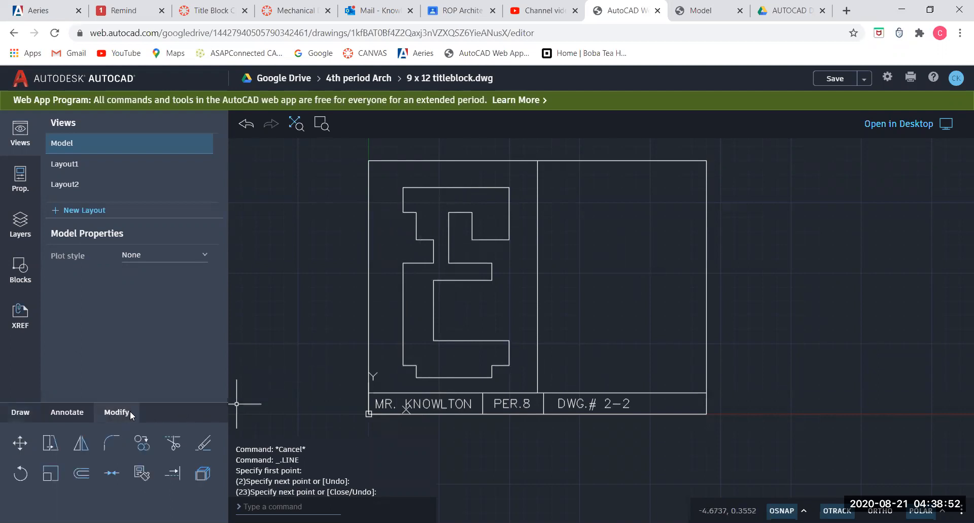
pyautogui.click(81, 445)
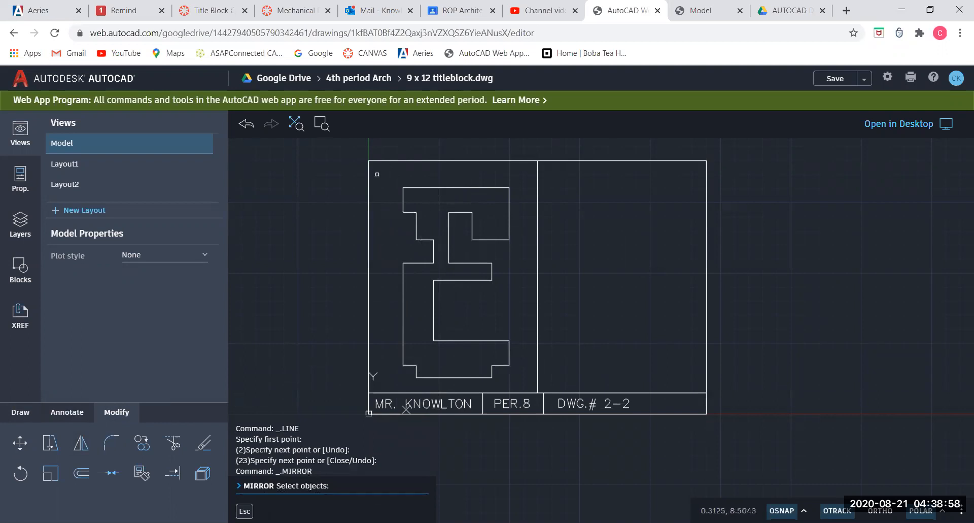
pyautogui.moveTo(378, 171); pyautogui.dragTo(389, 180)
pyautogui.click(383, 169)
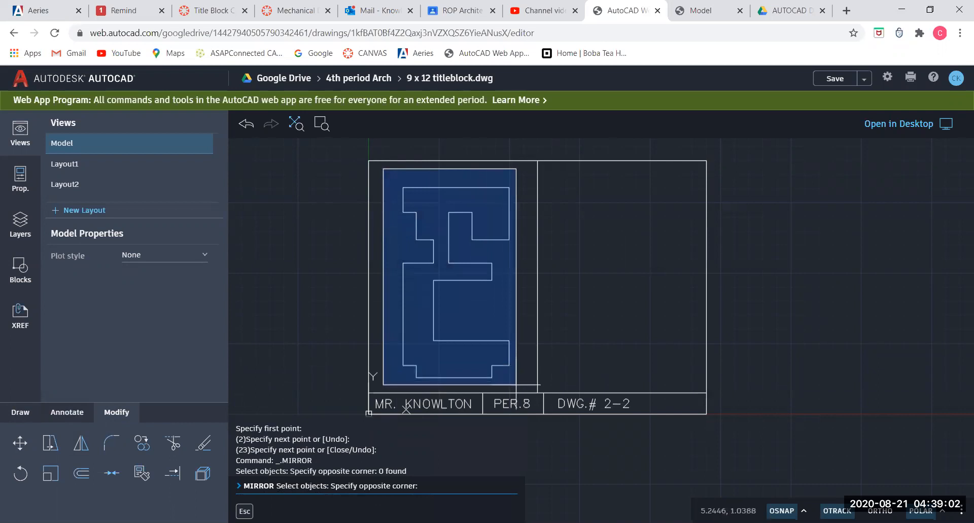
pyautogui.click(516, 384)
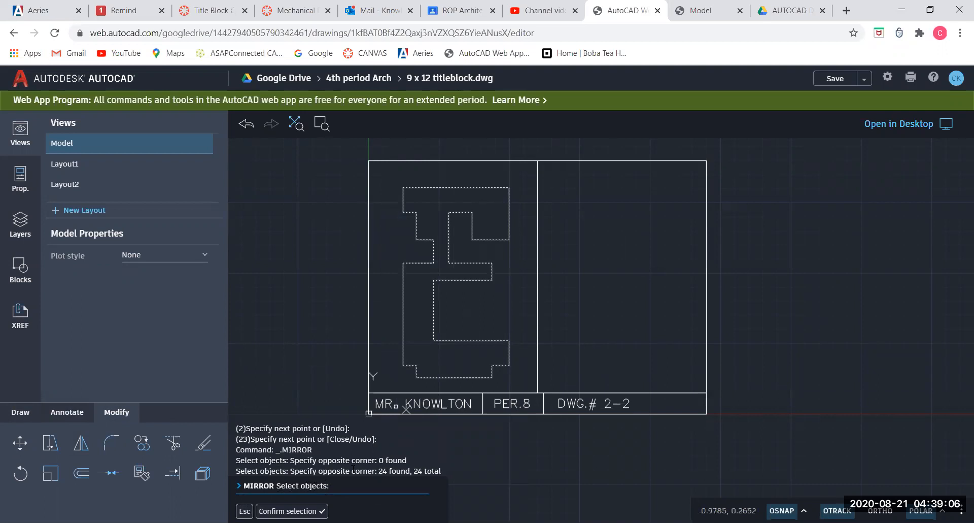
pyautogui.press('Return')
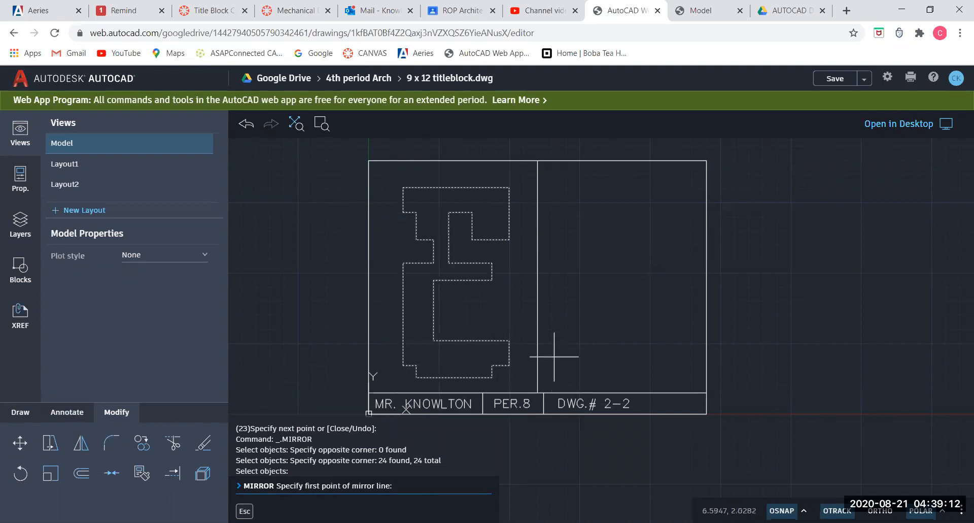
pyautogui.click(538, 160)
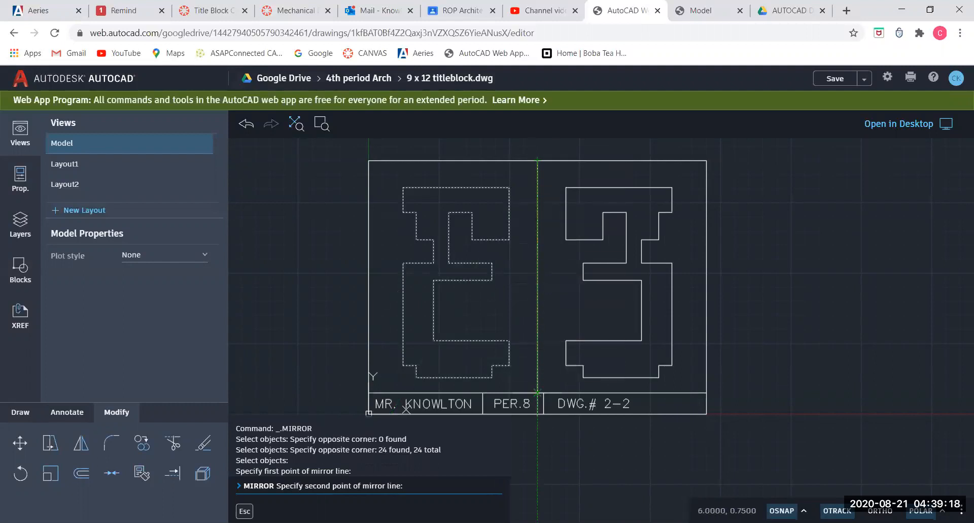
pyautogui.click(538, 393)
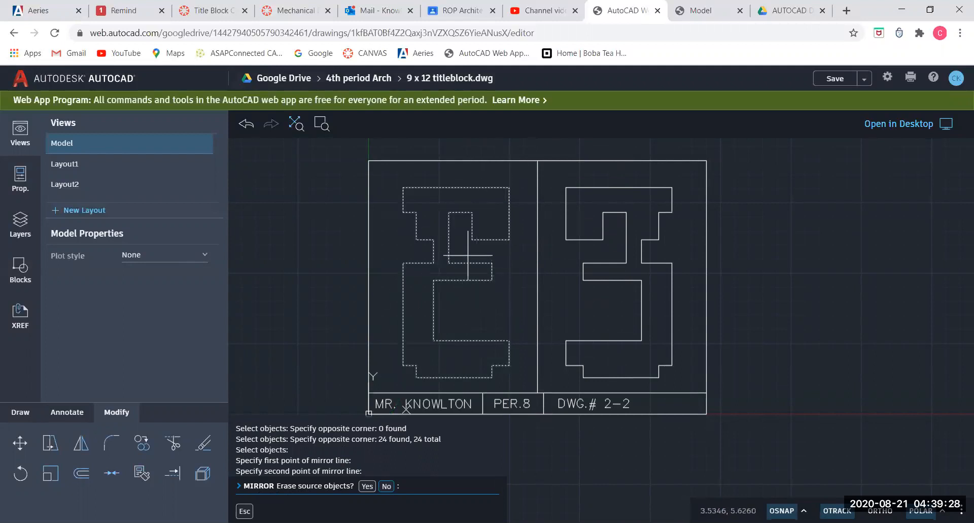
pyautogui.click(387, 486)
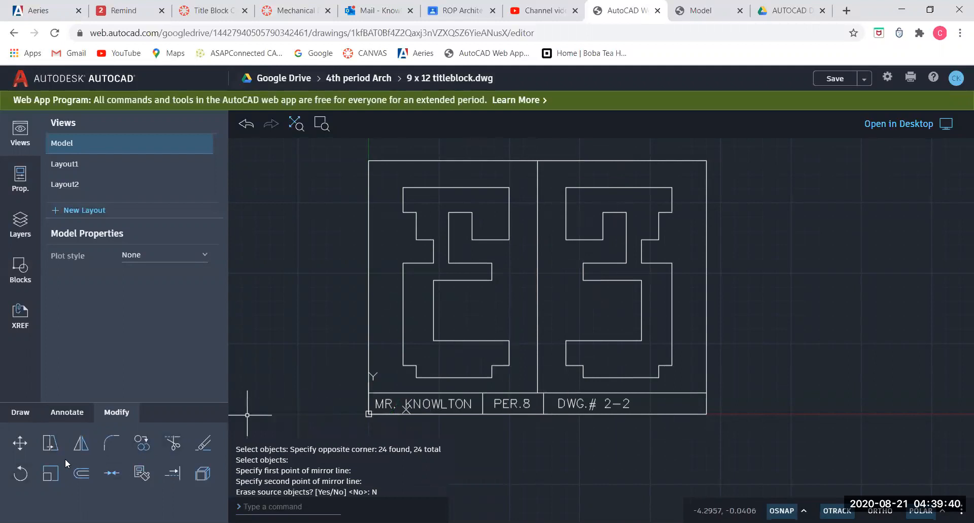
# Check the 2-2 reference PDF for the required fillet radii and the rounded corners of Figure 2.
pyautogui.click(120, 445)
pyautogui.press('Escape')
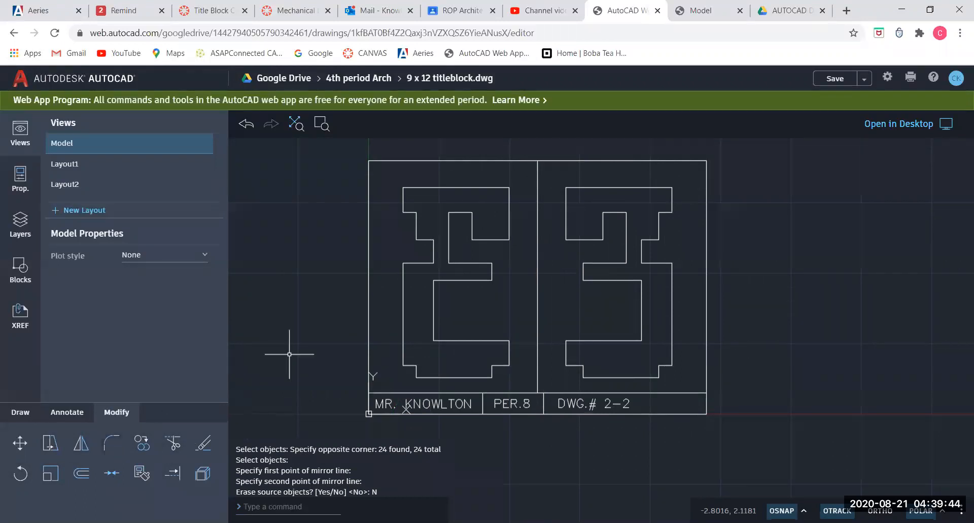
pyautogui.click(708, 15)
pyautogui.scroll(-5, 653, 132)
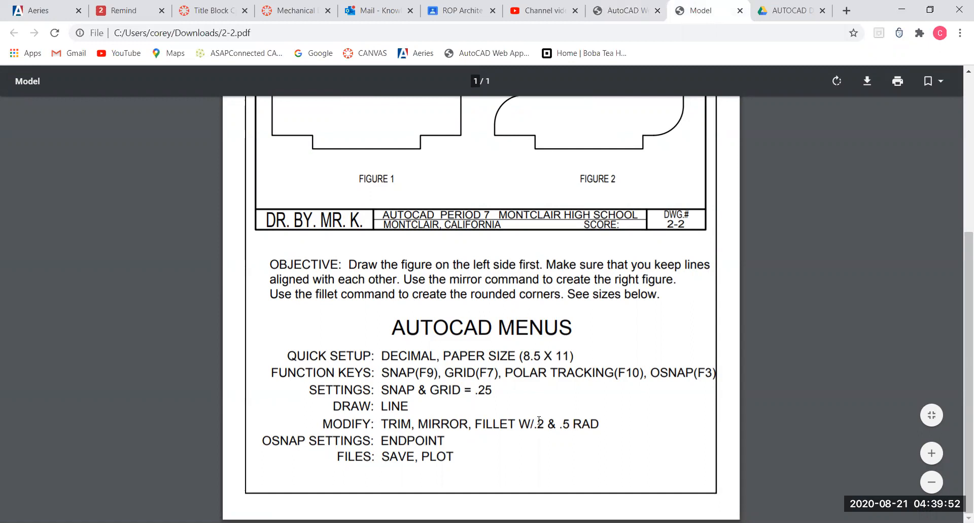
pyautogui.scroll(5, 546, 396)
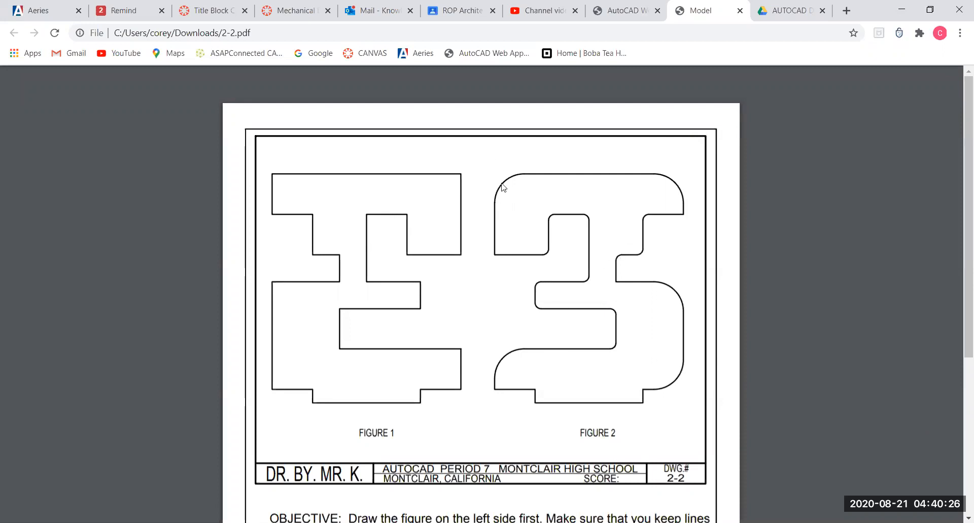
pyautogui.click(629, 12)
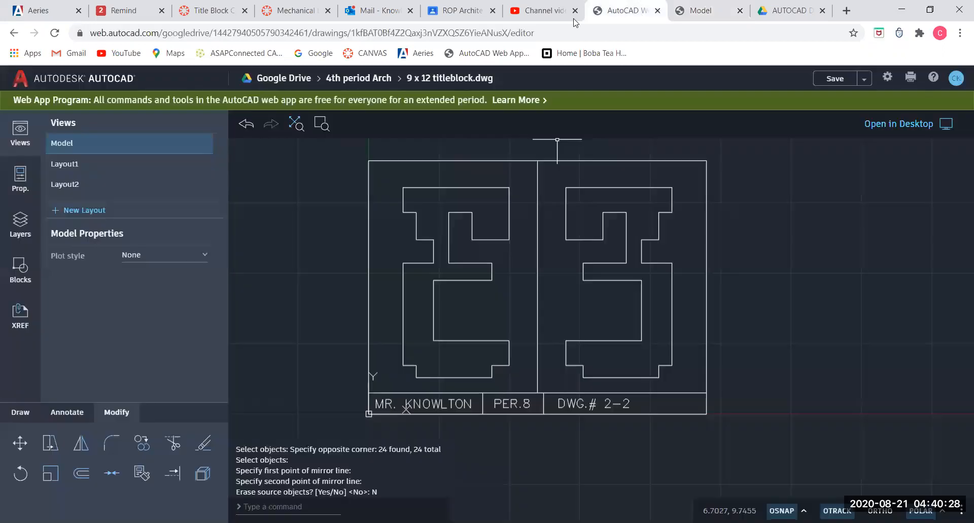
# Fillet the upper-left corner of the mirrored figure with a radius of 0.5.
pyautogui.click(110, 443)
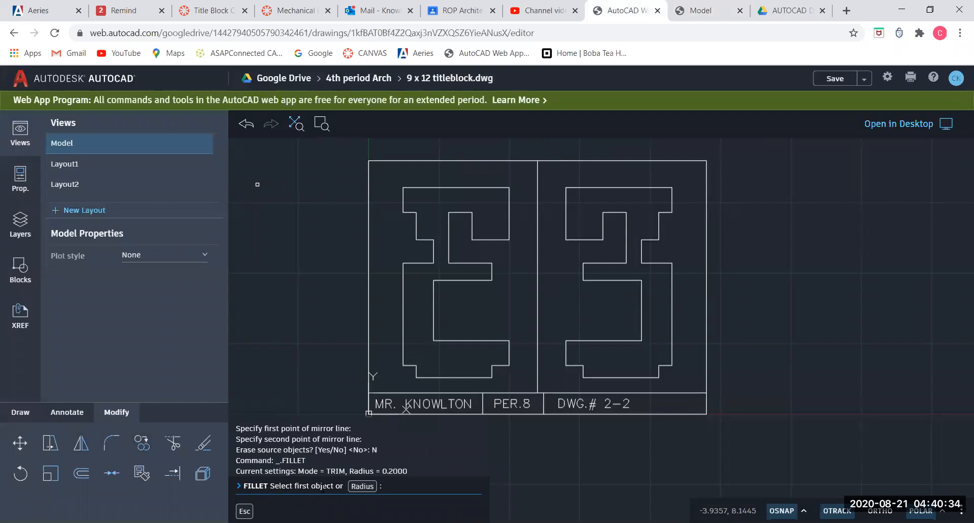
pyautogui.click(360, 486)
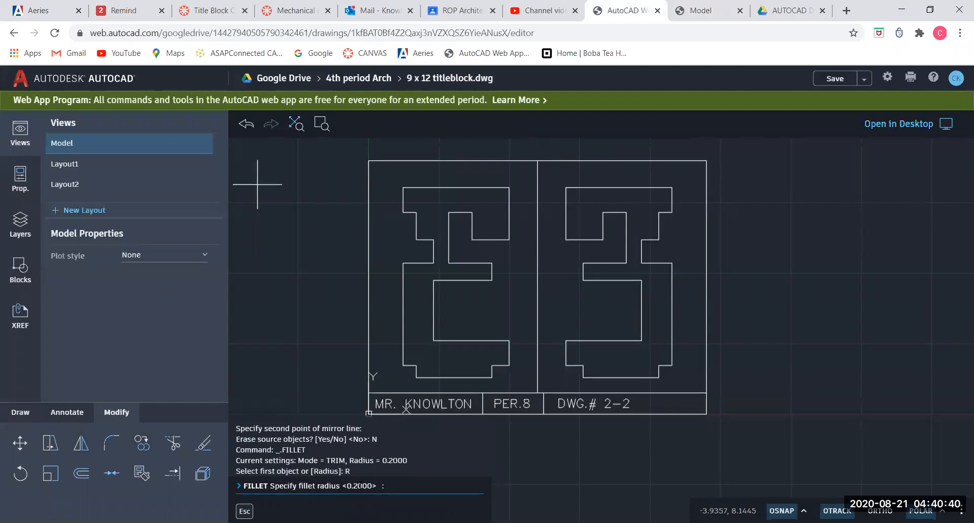
pyautogui.write('.5')
pyautogui.press('Return')
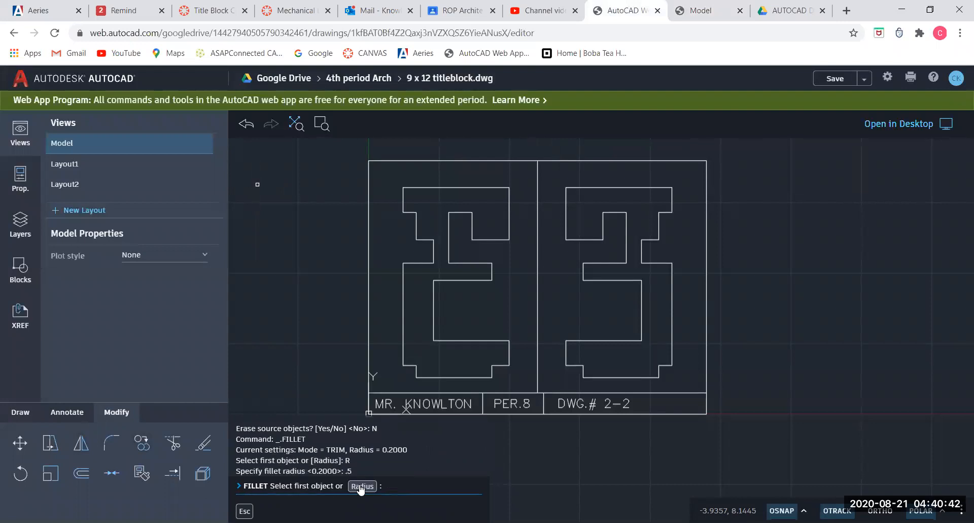
pyautogui.click(567, 213)
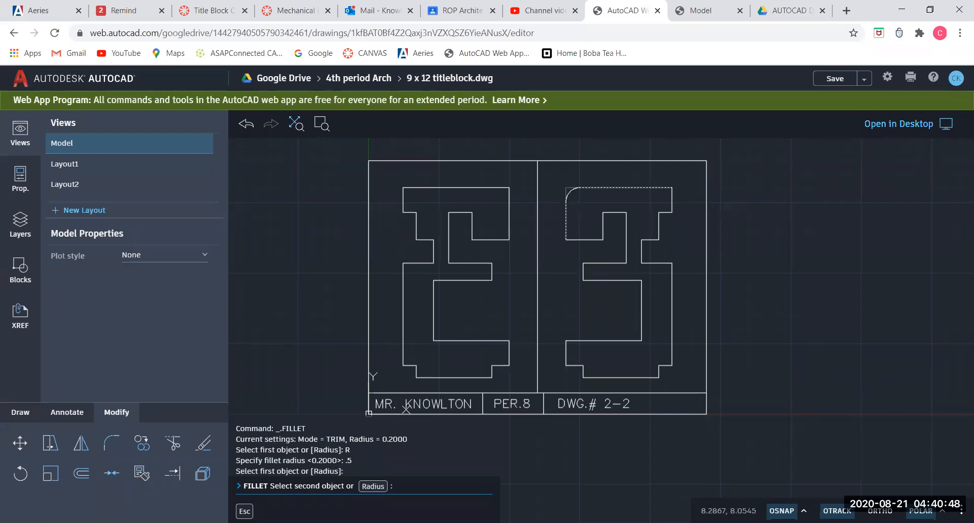
pyautogui.click(589, 187)
# Fillet the upper-right corner of the mirrored figure with the same 0.5 radius.
pyautogui.scroll(1, 569, 199)
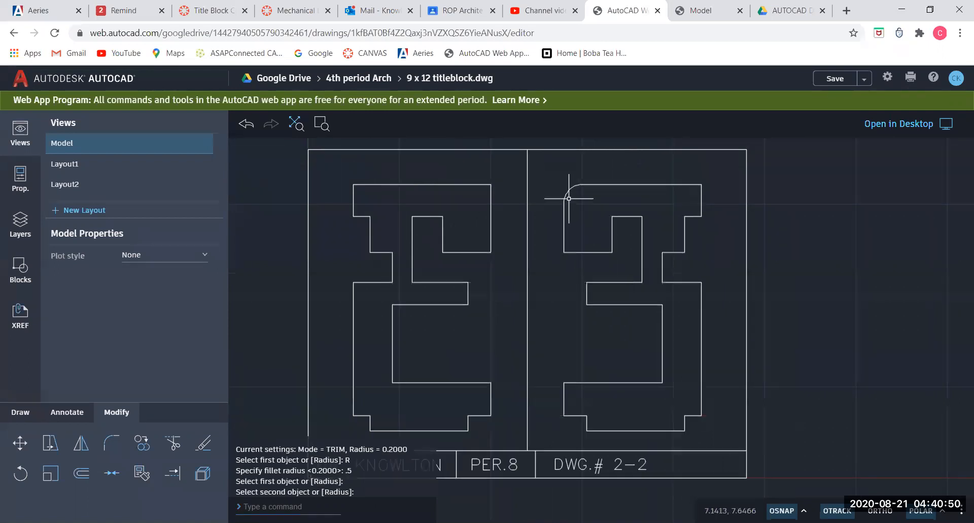
pyautogui.scroll(2, 600, 186)
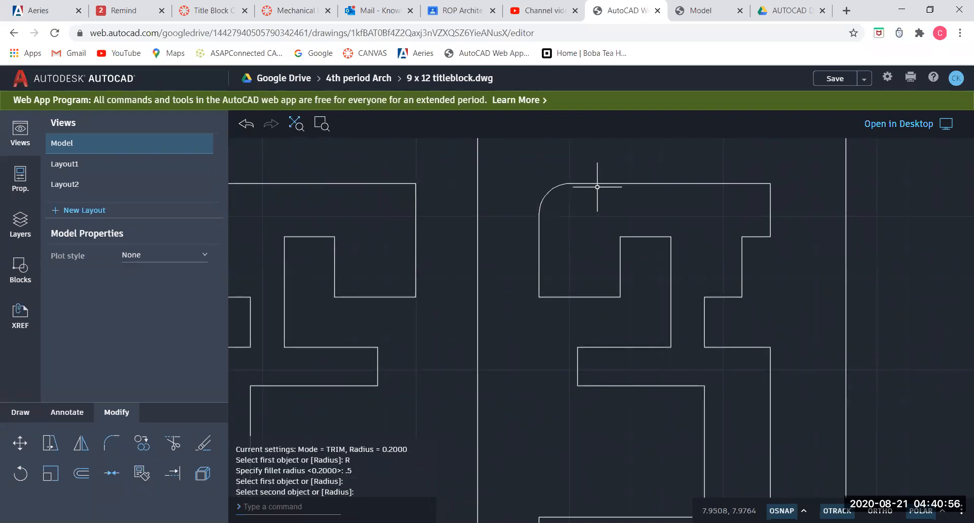
pyautogui.press('Return')
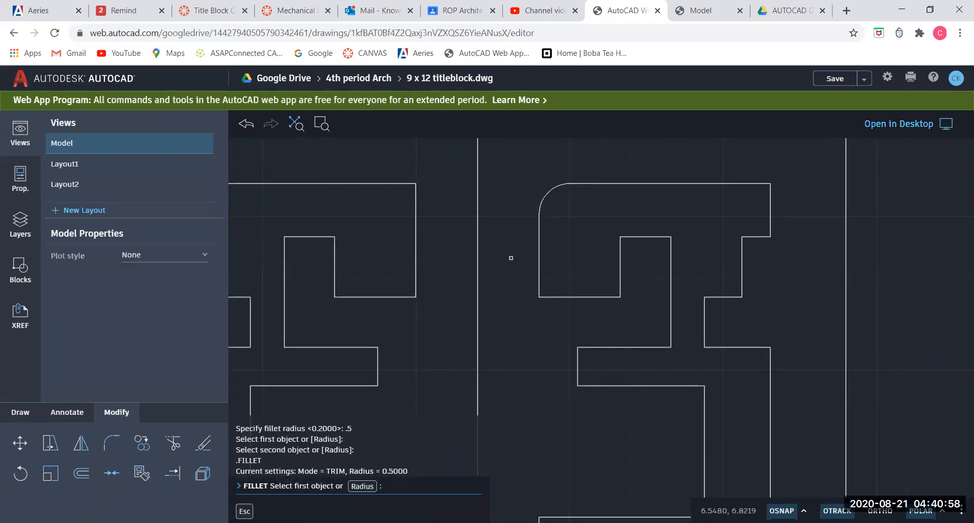
pyautogui.click(698, 183)
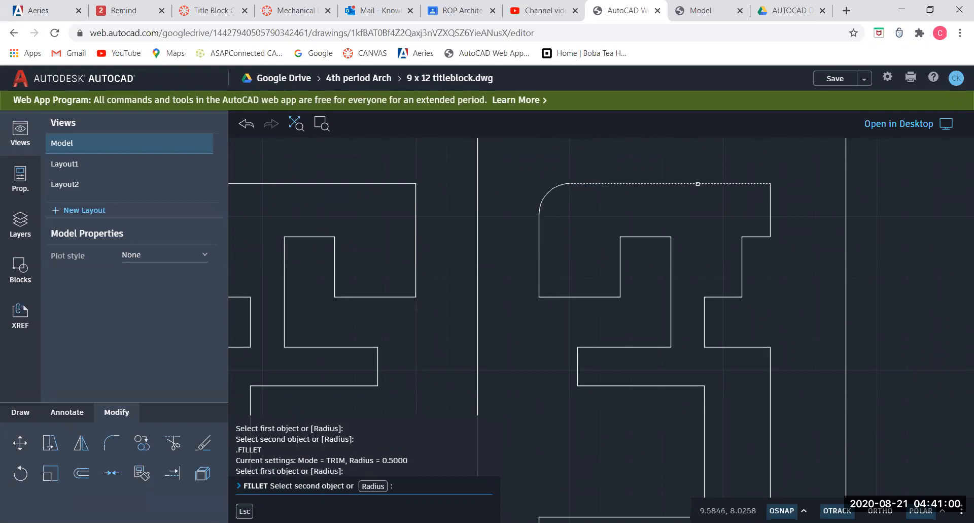
pyautogui.click(772, 209)
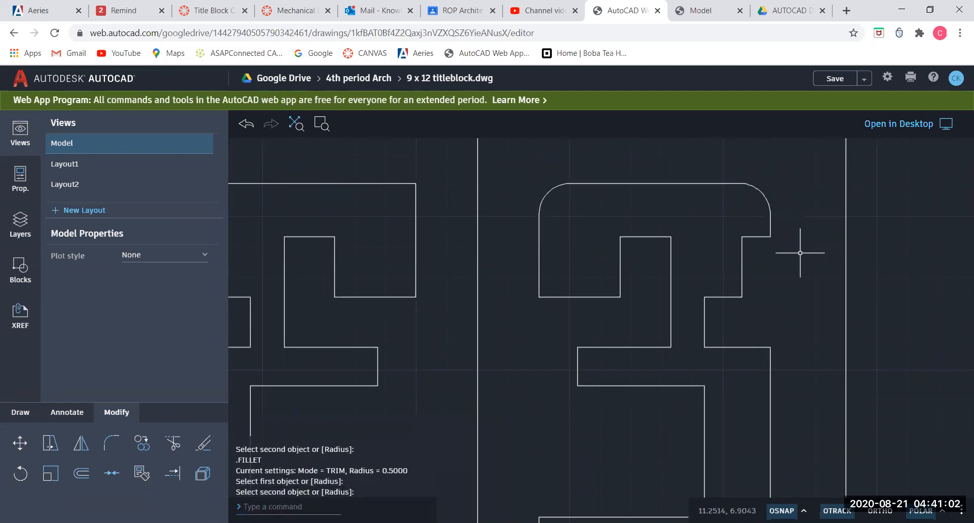
# Fillet the outer right corner at mid-height of the mirrored figure, where the lower body begins, with a radius of 0.5.
pyautogui.scroll(-1, 721, 312)
pyautogui.moveTo(723, 312); pyautogui.dragTo(710, 245, button='middle')
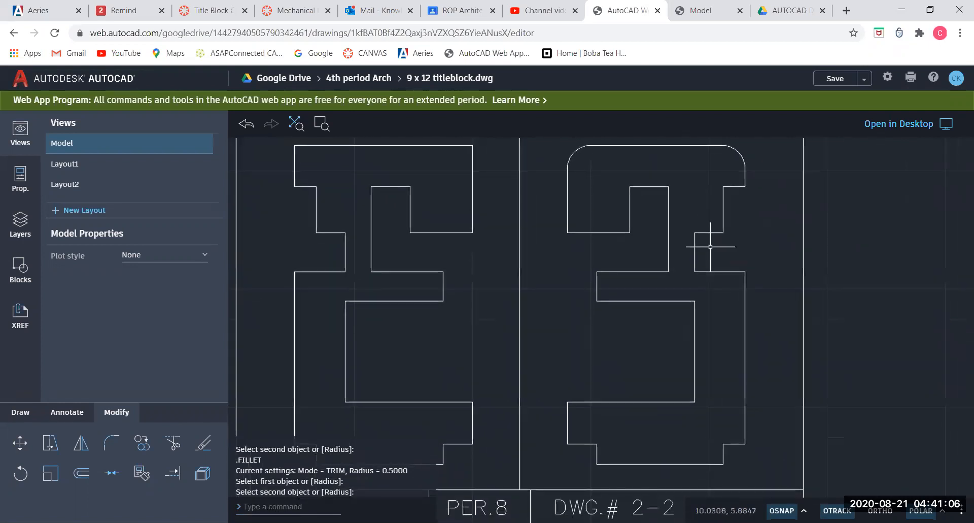
pyautogui.press('Return')
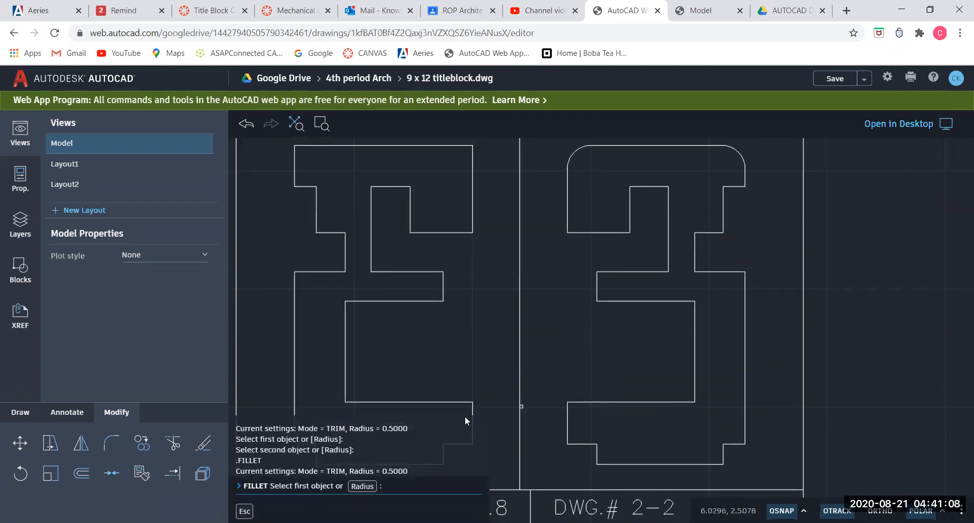
pyautogui.click(718, 272)
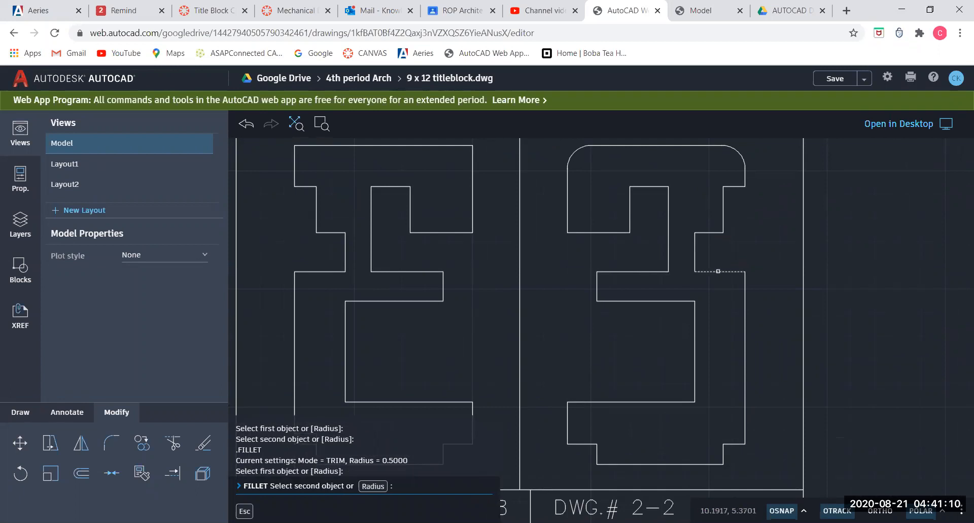
pyautogui.click(744, 293)
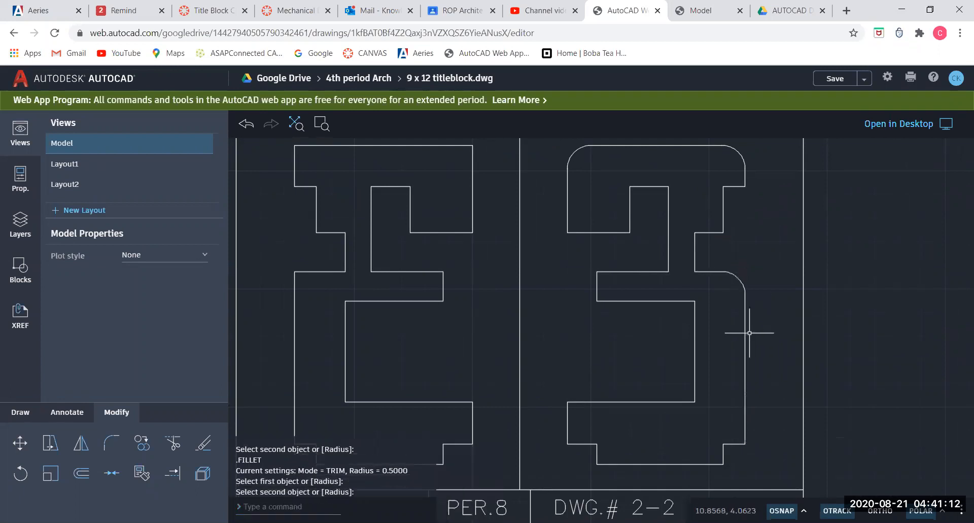
# Try to fillet the mirrored figure's lower-right corner with the 0.5 radius.
pyautogui.press('Return')
pyautogui.click(732, 445)
pyautogui.click(745, 426)
pyautogui.click(743, 416)
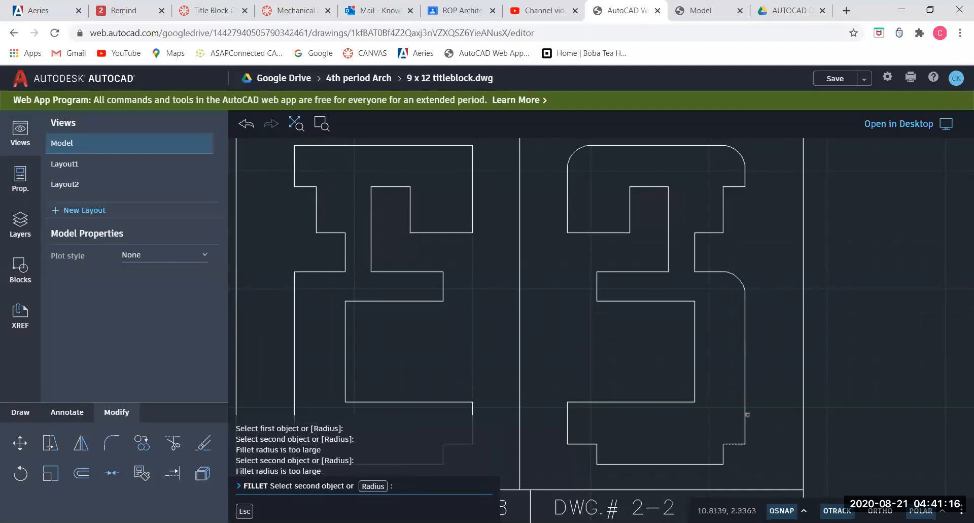
pyautogui.scroll(2, 748, 415)
pyautogui.moveTo(751, 422); pyautogui.dragTo(747, 321, button='middle')
pyautogui.click(741, 334)
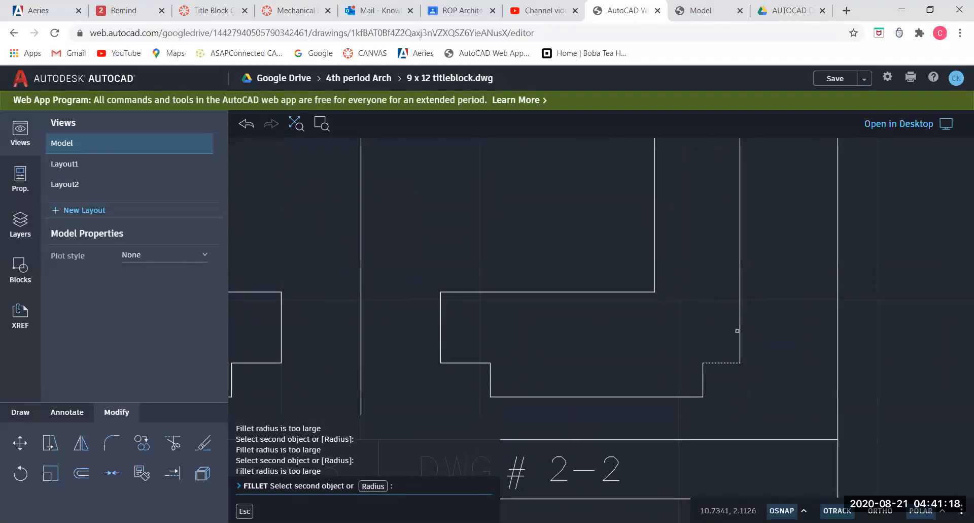
pyautogui.press('Escape')
pyautogui.click(739, 328)
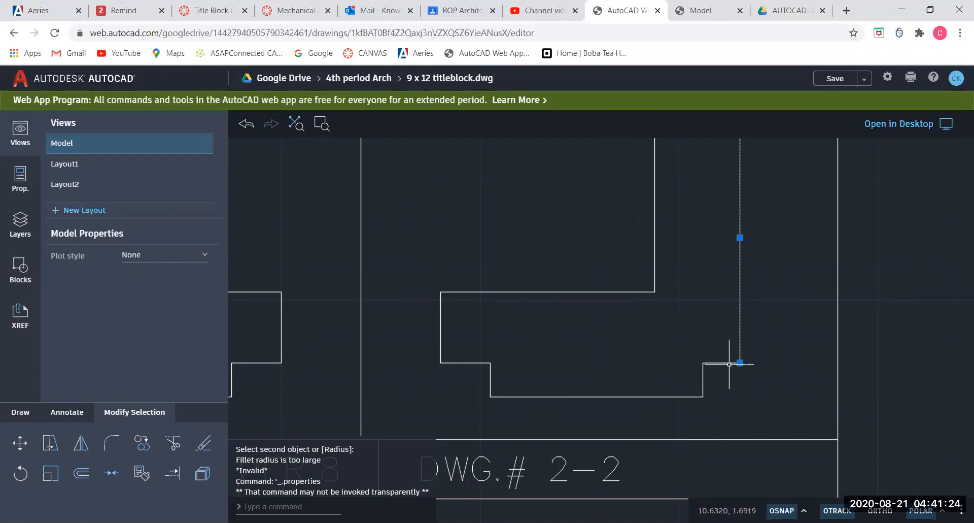
pyautogui.press('Escape')
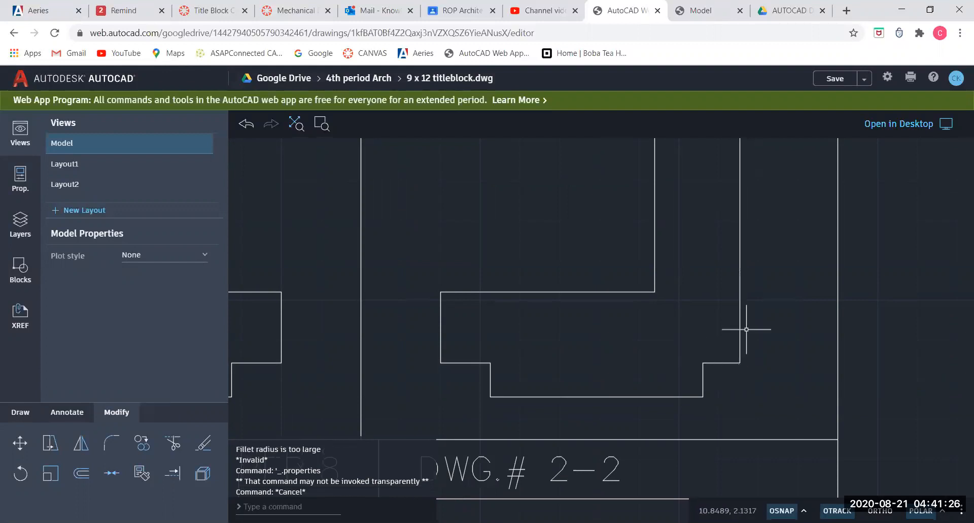
# Erase the upper-right fillet arc of the mirrored figure and undo the erasure.
pyautogui.scroll(-3, 731, 343)
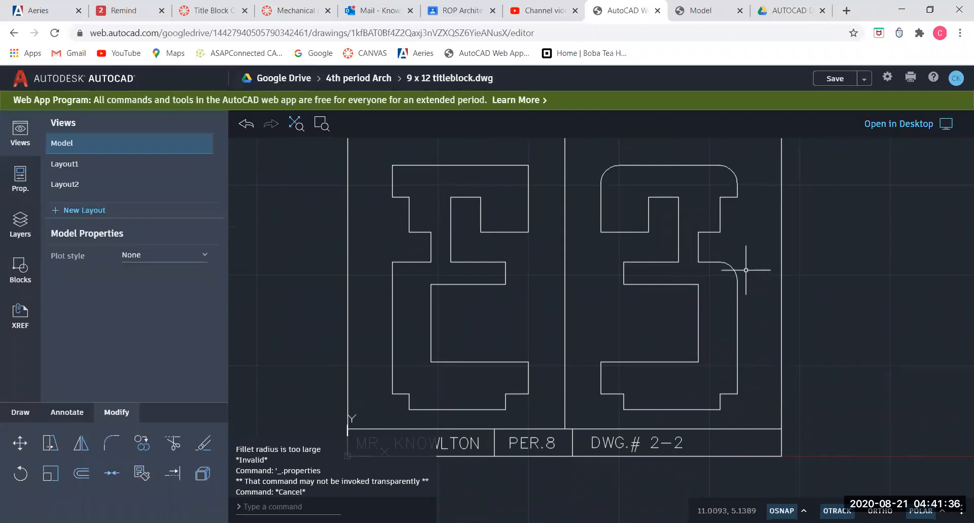
pyautogui.click(734, 174)
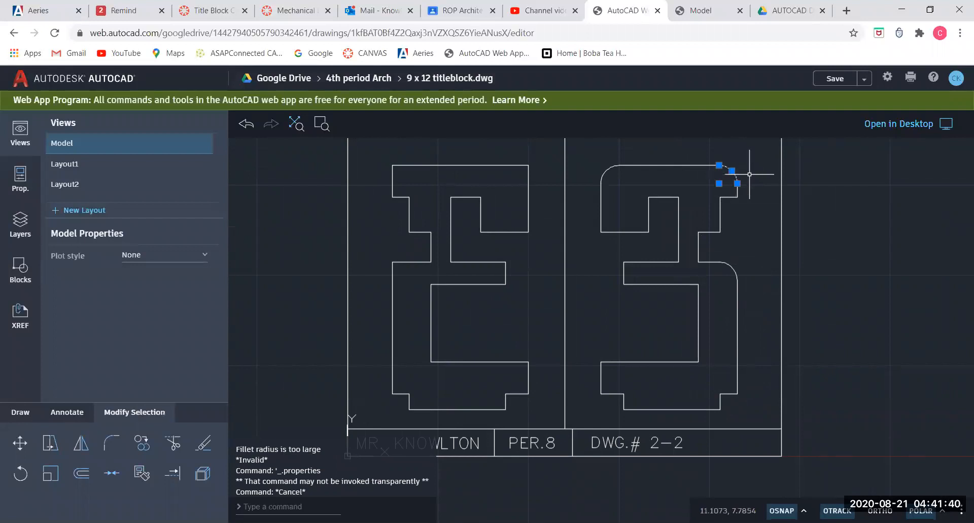
pyautogui.press('Delete')
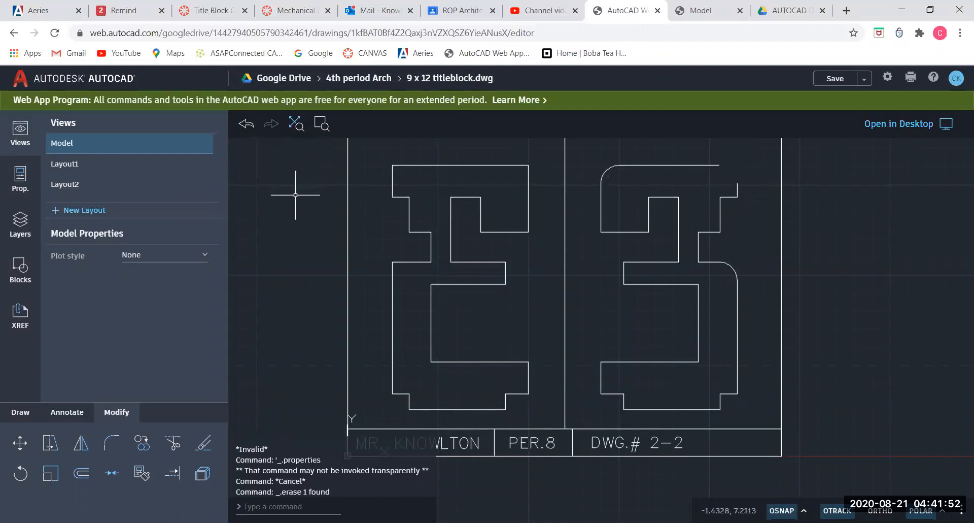
pyautogui.hotkey('ctrl', 'z')
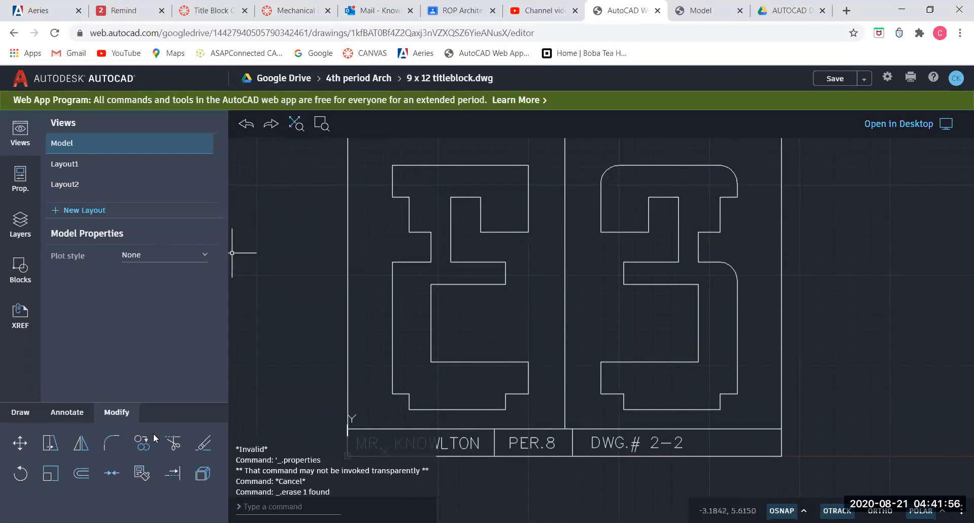
# Move the mirrored figure's two right-hand fillet arcs and their vertical edges 0.25 to the right.
pyautogui.click(19, 442)
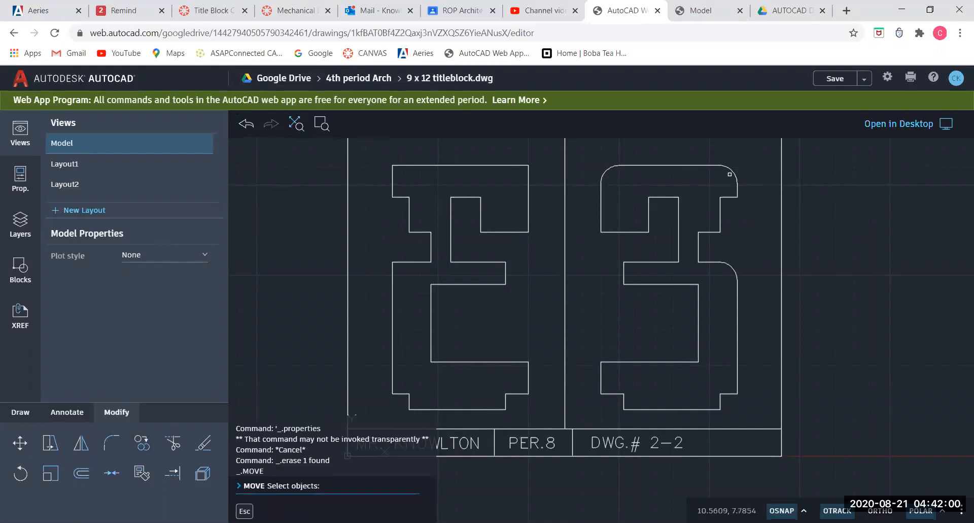
pyautogui.click(733, 172)
pyautogui.click(737, 182)
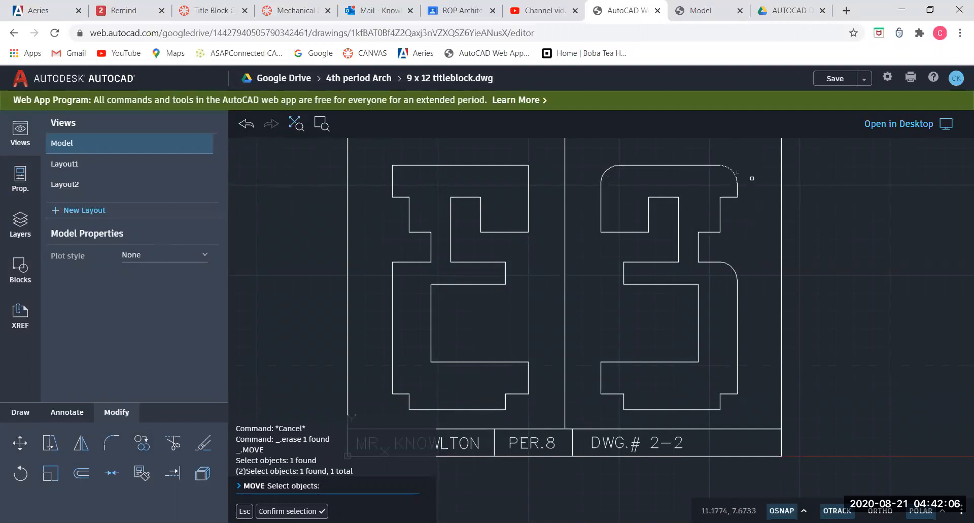
pyautogui.click(738, 189)
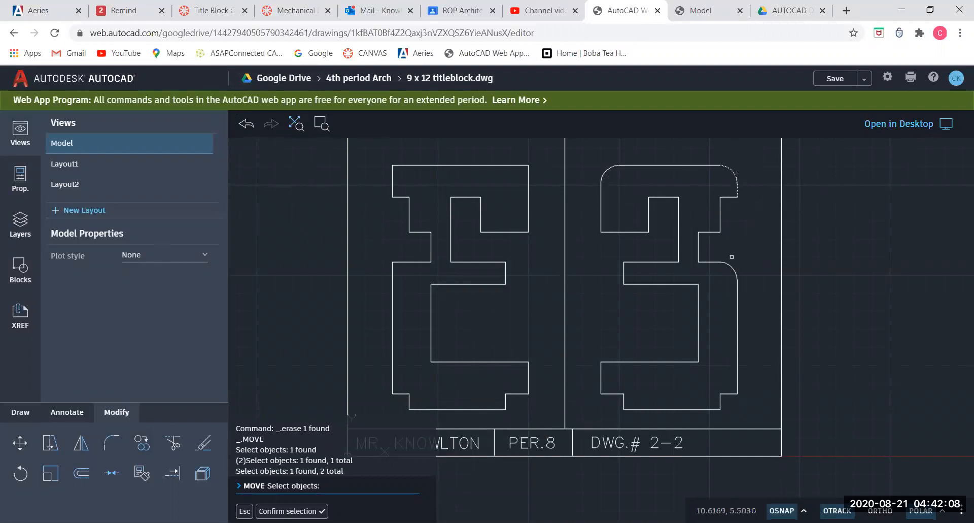
pyautogui.click(734, 268)
pyautogui.click(737, 304)
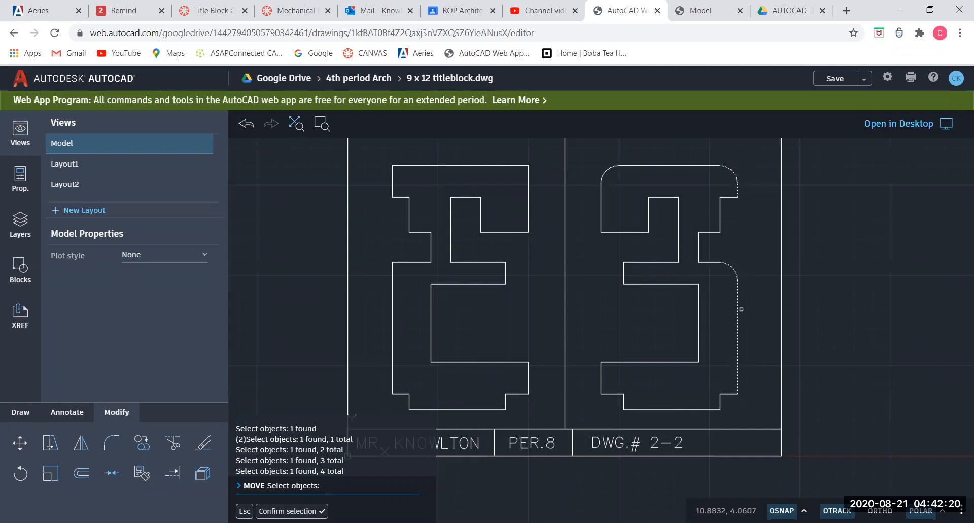
pyautogui.press('Return')
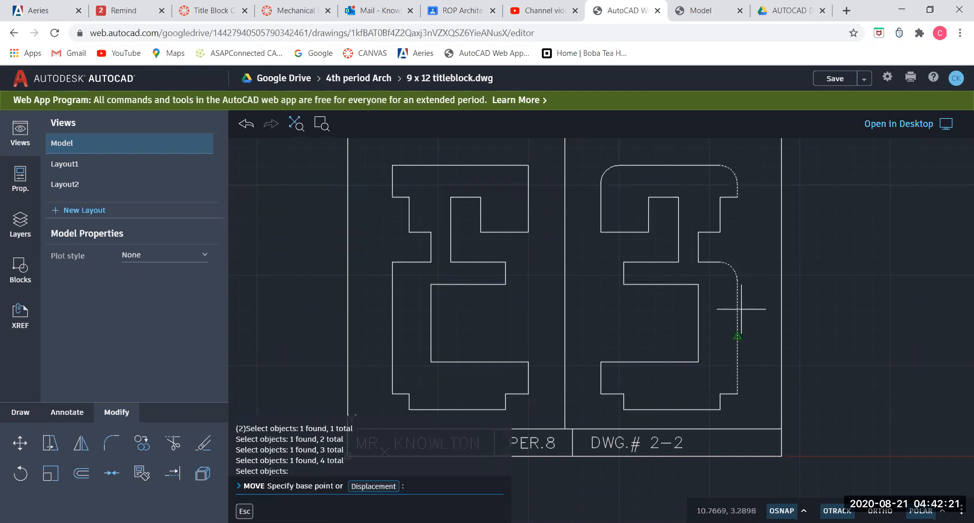
pyautogui.click(727, 244)
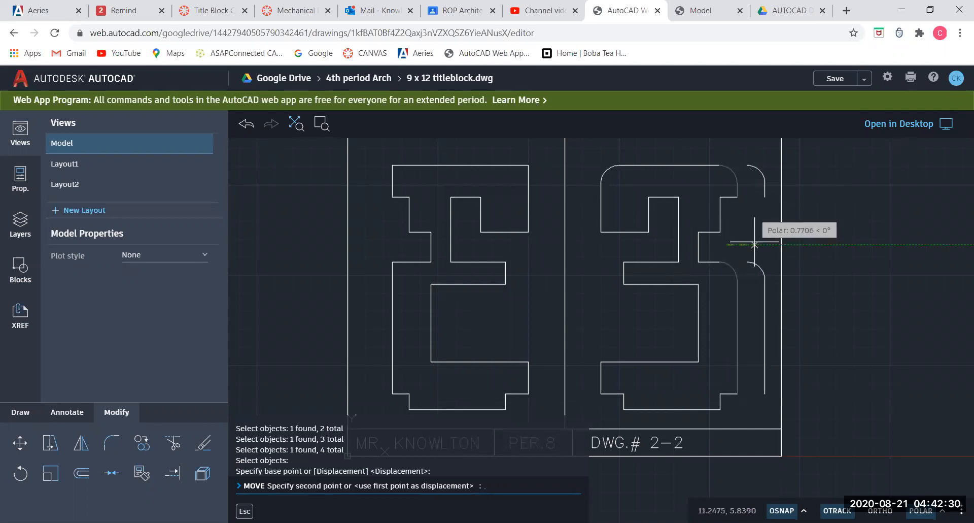
pyautogui.press('Return')
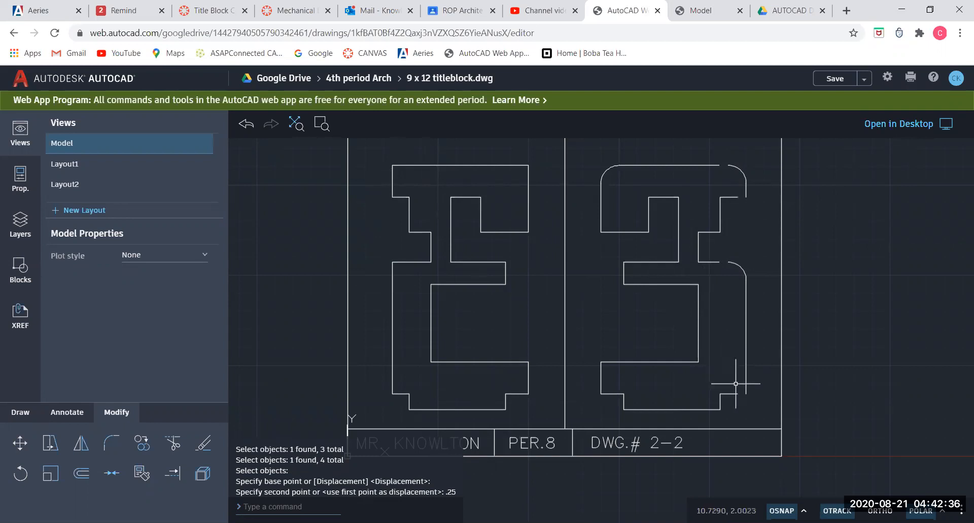
# Stretch the short horizontal line at the mirrored figure's mid-height to the start of the moved lower fillet arc.
pyautogui.scroll(1, 735, 383)
pyautogui.scroll(2, 703, 220)
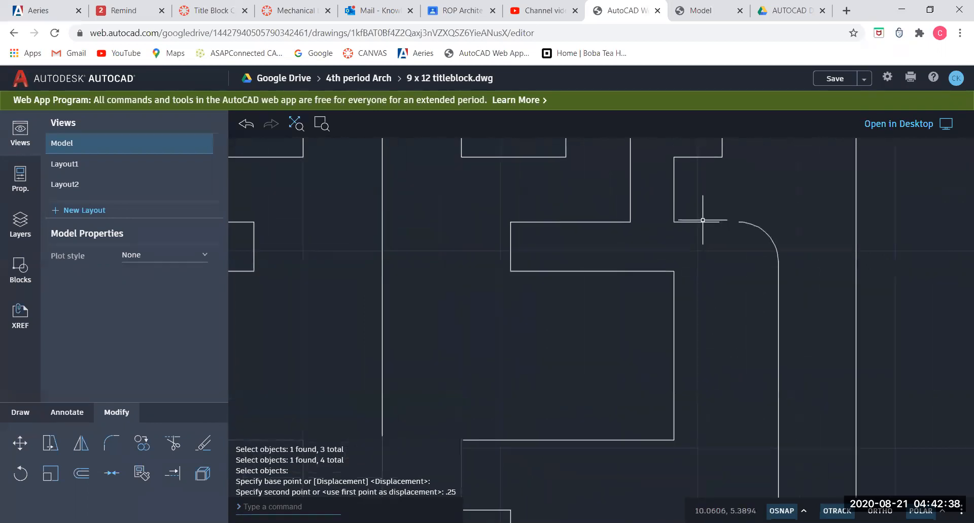
pyautogui.click(703, 220)
pyautogui.click(720, 220)
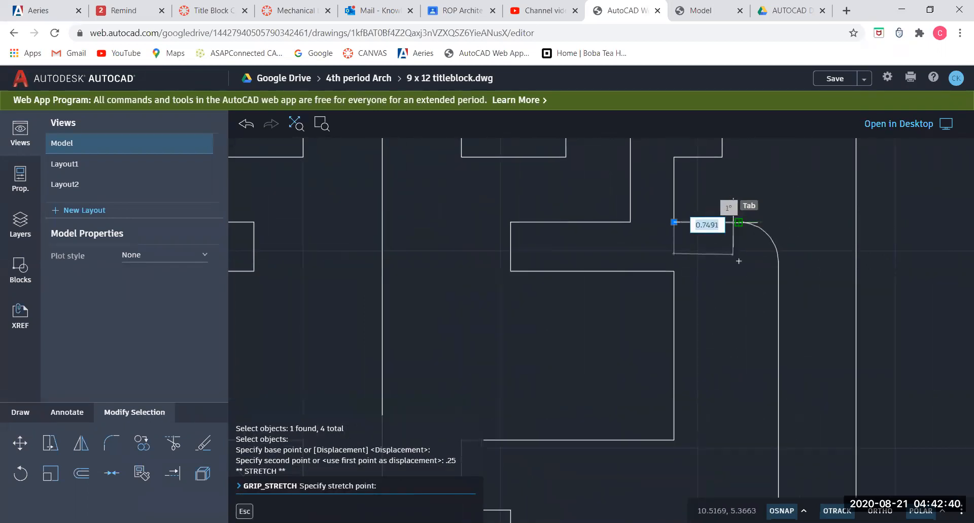
pyautogui.click(739, 261)
pyautogui.scroll(-2, 744, 280)
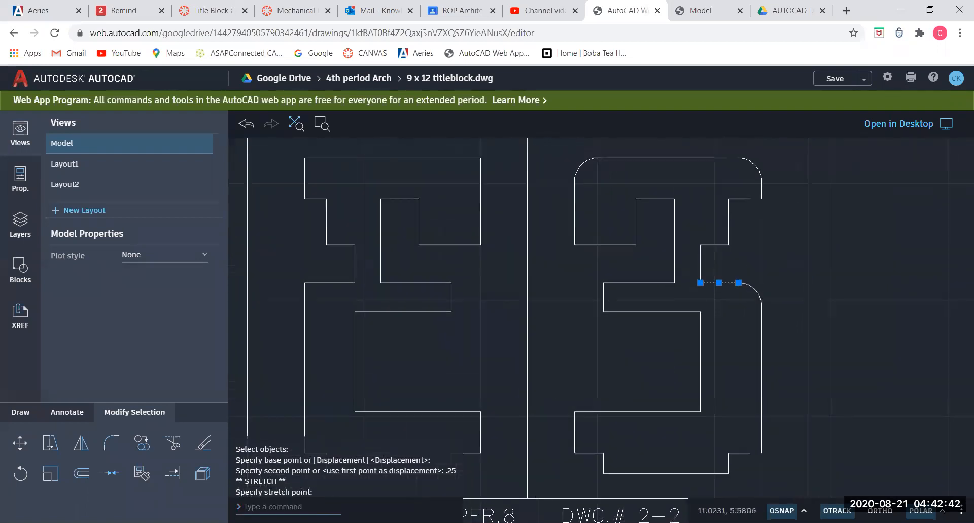
pyautogui.press('Escape')
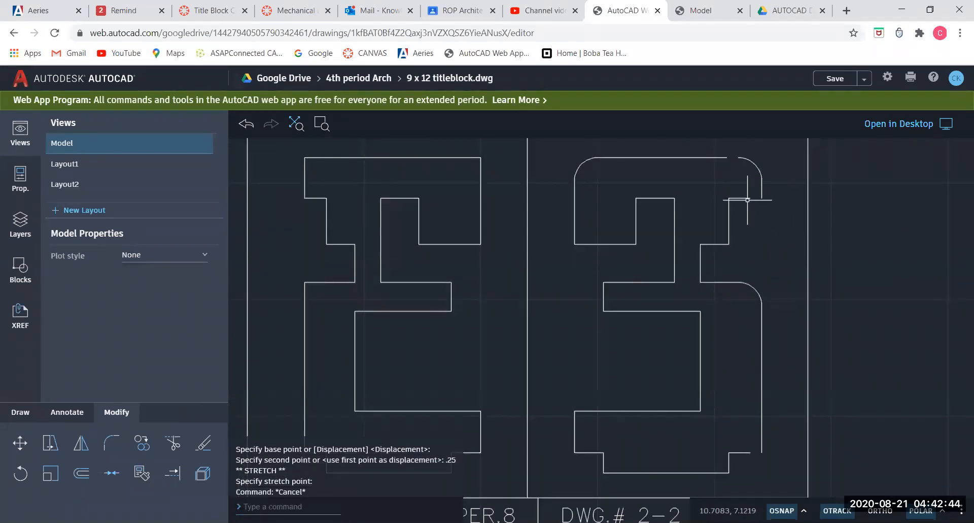
# Stretch the short horizontal line beneath the upper-right fillet to the lower end of the moved vertical edge.
pyautogui.scroll(3, 745, 198)
pyautogui.click(758, 202)
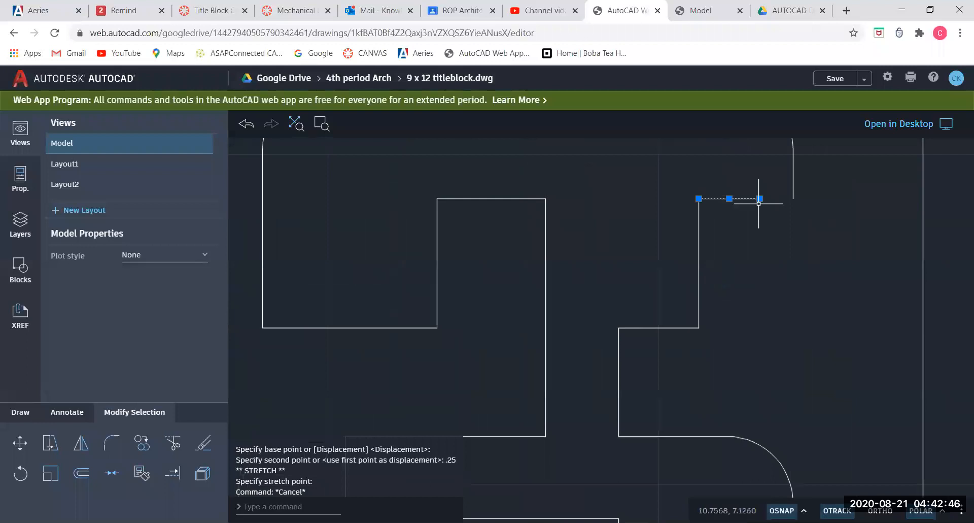
pyautogui.click(760, 198)
pyautogui.click(794, 199)
pyautogui.scroll(-2, 817, 208)
pyautogui.moveTo(824, 246); pyautogui.dragTo(805, 266, button='middle')
pyautogui.press('Escape')
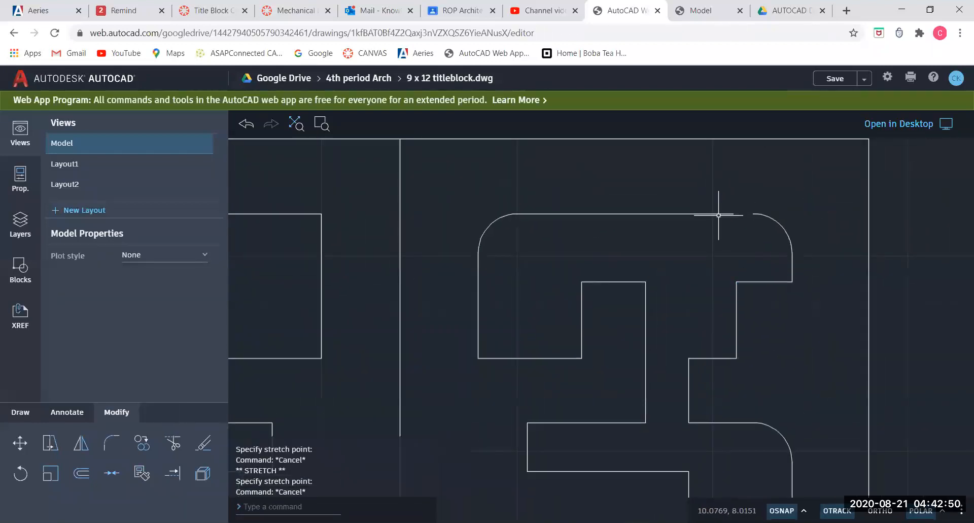
# Stretch the mirrored figure's top edge to the start of the moved upper-right fillet arc.
pyautogui.click(718, 214)
pyautogui.click(754, 214)
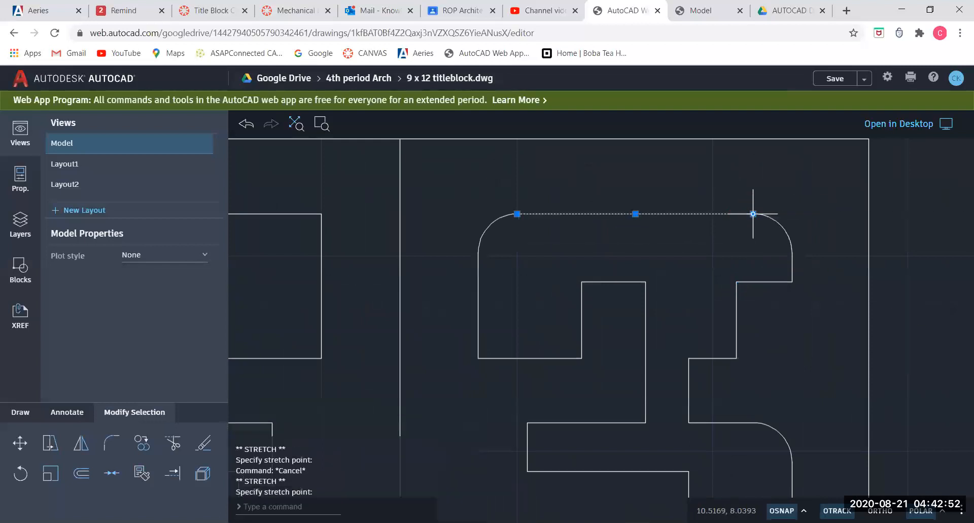
pyautogui.scroll(-2, 811, 290)
pyautogui.press('Escape')
# Fillet the lower-right corner of the mirrored figure, between the moved vertical edge and the short bottom line, with radius 0.5.
pyautogui.moveTo(818, 311); pyautogui.dragTo(760, 157, button='middle')
pyautogui.moveTo(758, 315); pyautogui.dragTo(752, 278, button='middle')
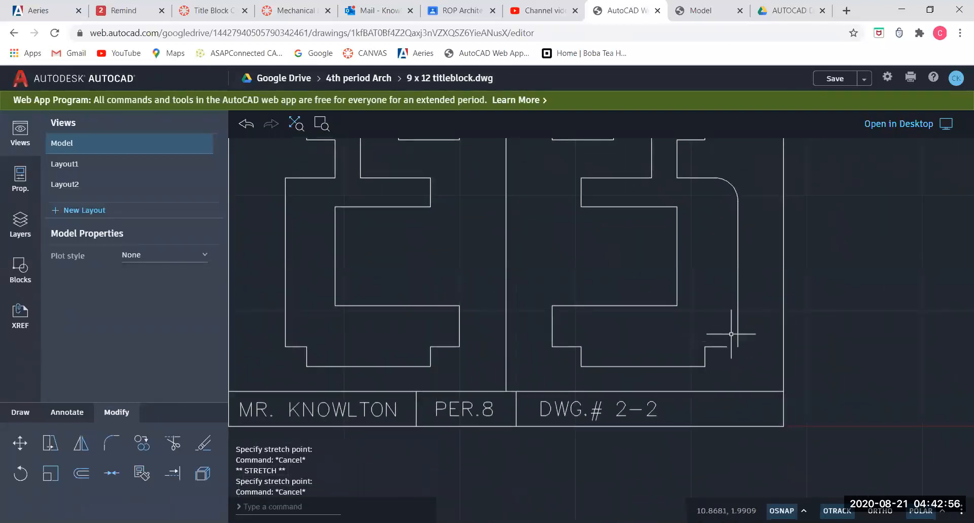
pyautogui.click(173, 472)
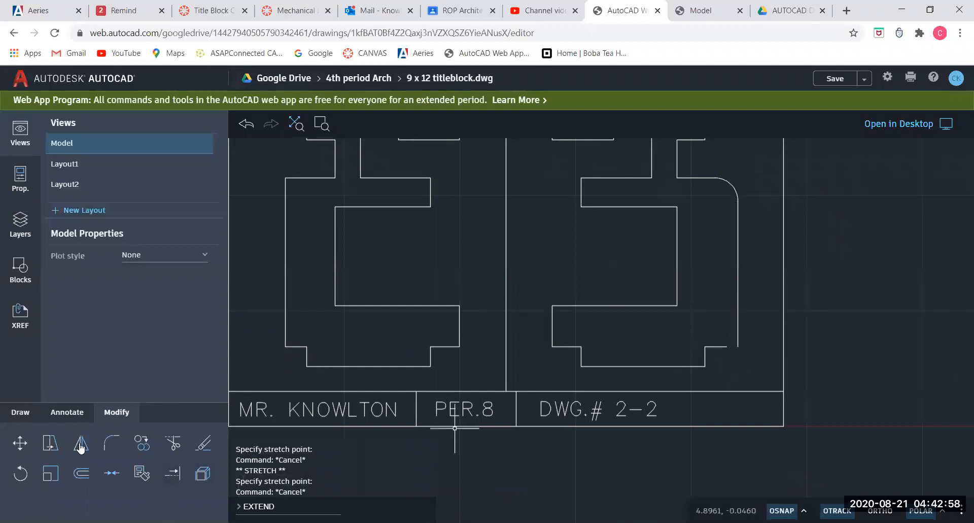
pyautogui.click(111, 444)
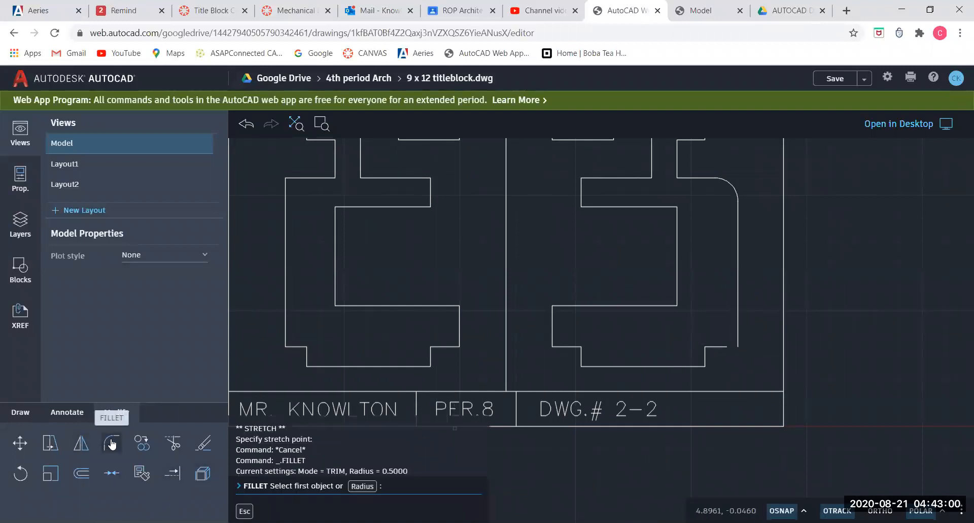
pyautogui.click(372, 488)
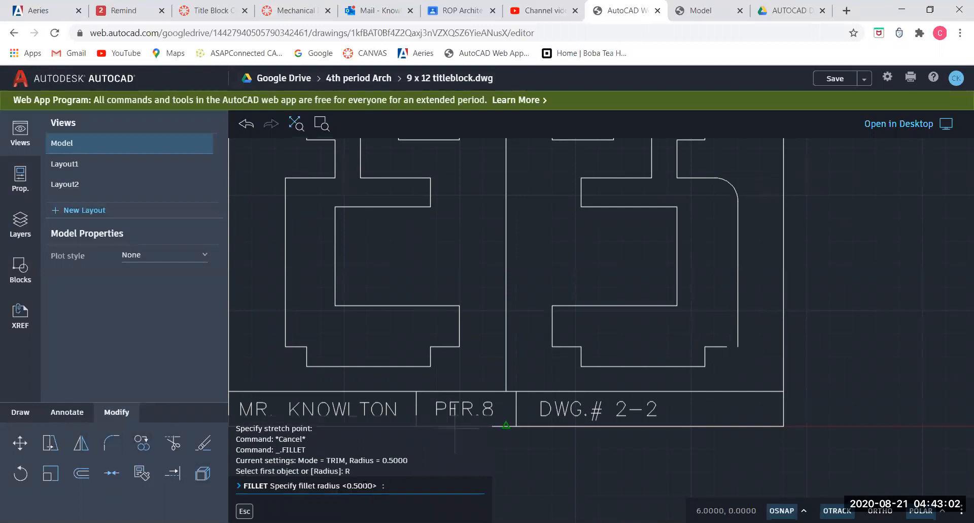
pyautogui.write('.5')
pyautogui.press('Return')
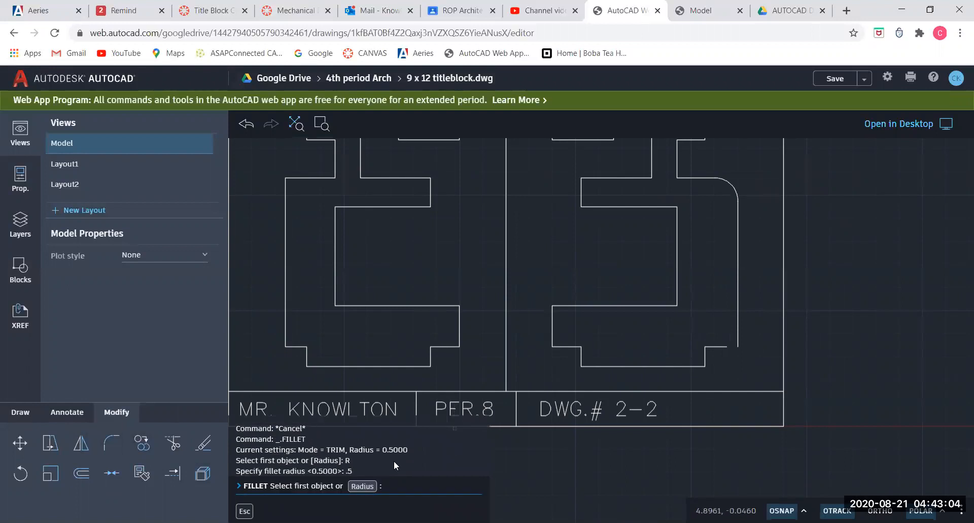
pyautogui.click(714, 347)
pyautogui.click(737, 311)
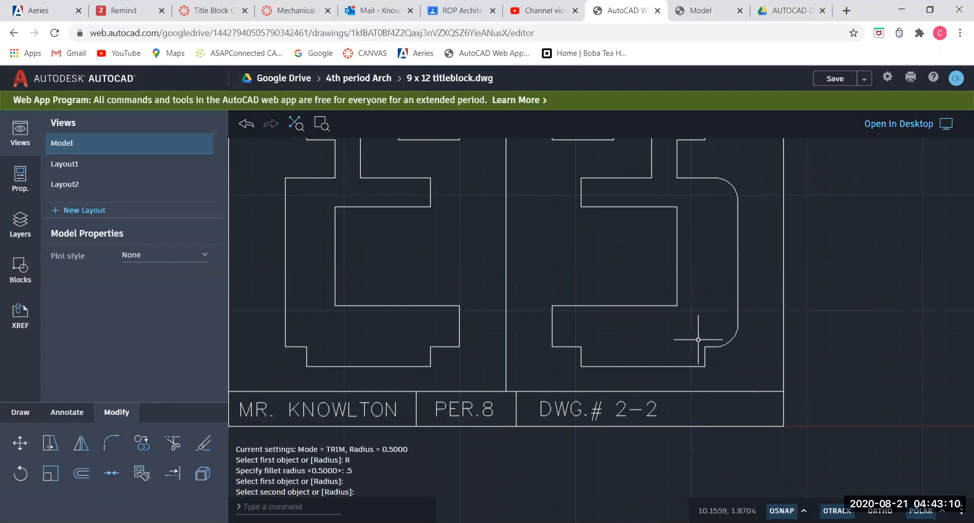
# Fillet the upper-left corner of the mirrored figure's bottom block with the same 0.5 radius.
pyautogui.press('Return')
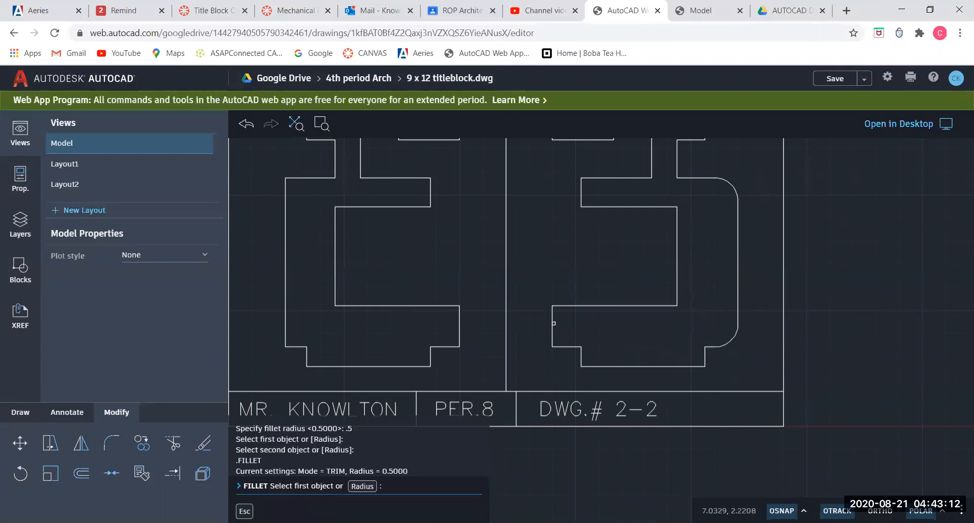
pyautogui.click(553, 324)
pyautogui.click(560, 306)
pyautogui.scroll(-4, 628, 349)
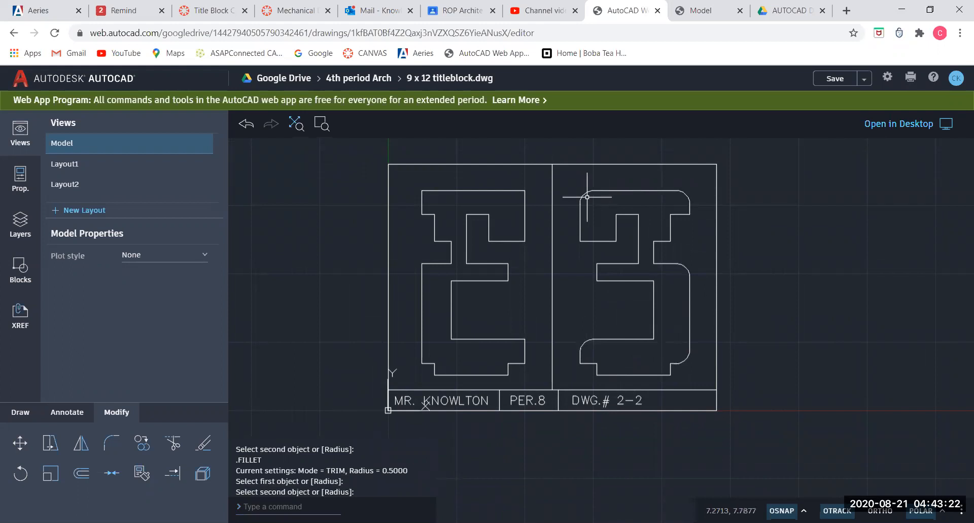
# Check the 2-2 reference PDF for the remaining rounded corners of Figure 2.
pyautogui.scroll(2, 587, 197)
pyautogui.click(700, 11)
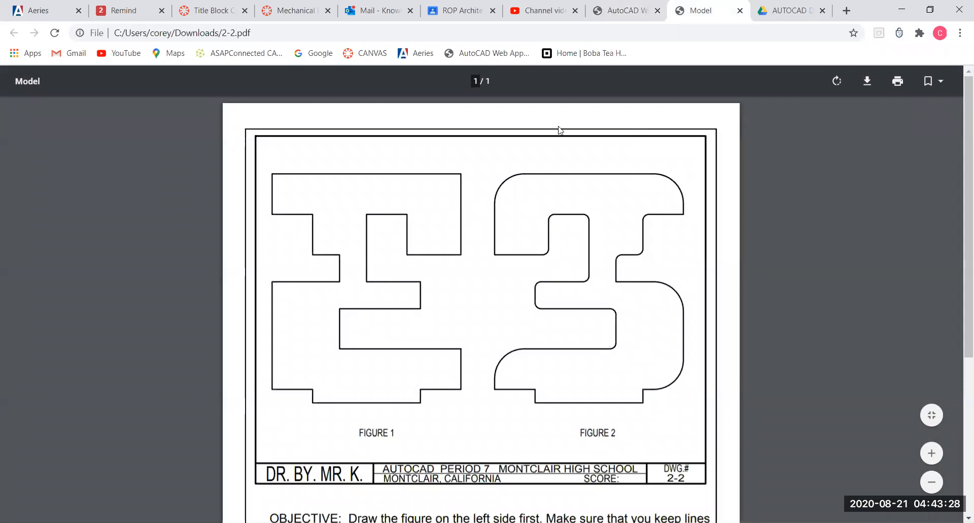
# Back in the AutoCAD drawing, set the fillet radius to .2 and round the lower-left corner of Figure 2's upper inner notch.
pyautogui.click(623, 11)
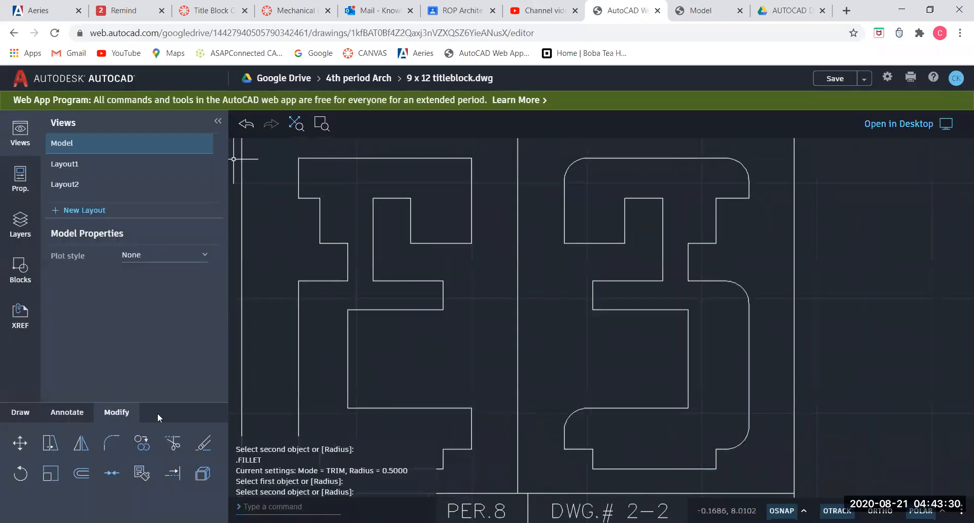
pyautogui.click(107, 446)
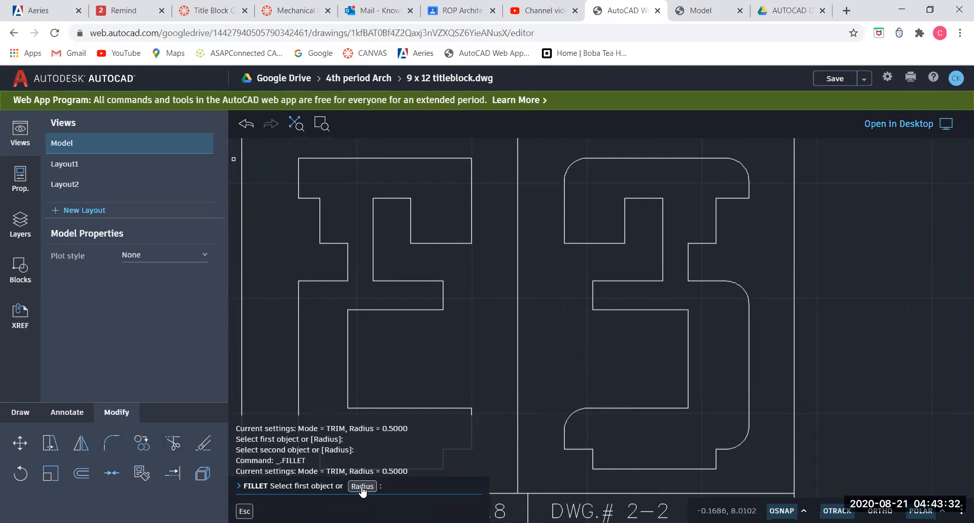
pyautogui.click(359, 485)
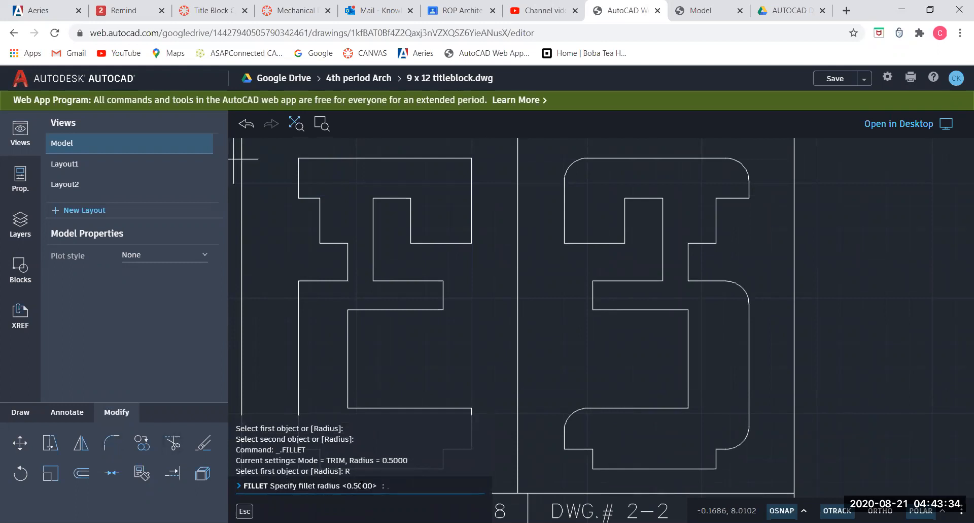
pyautogui.press('Return')
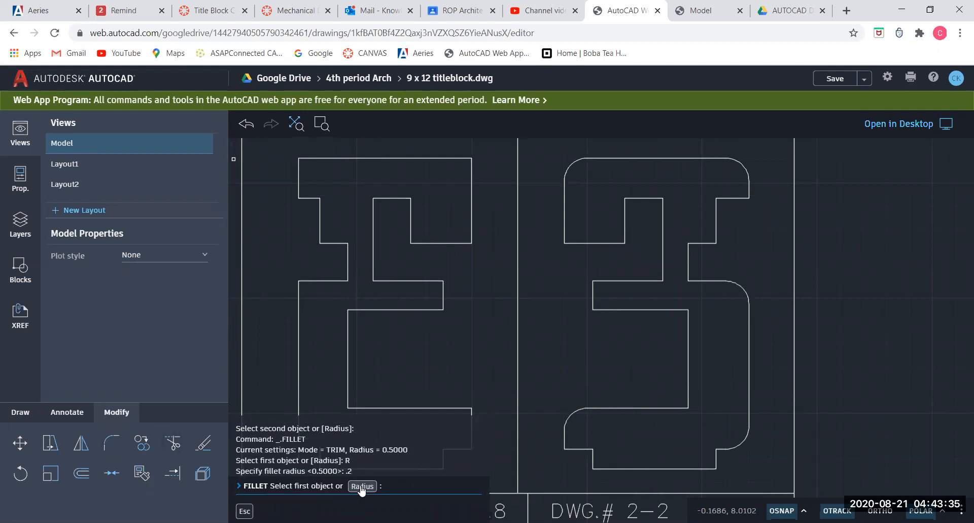
pyautogui.click(599, 244)
pyautogui.click(625, 224)
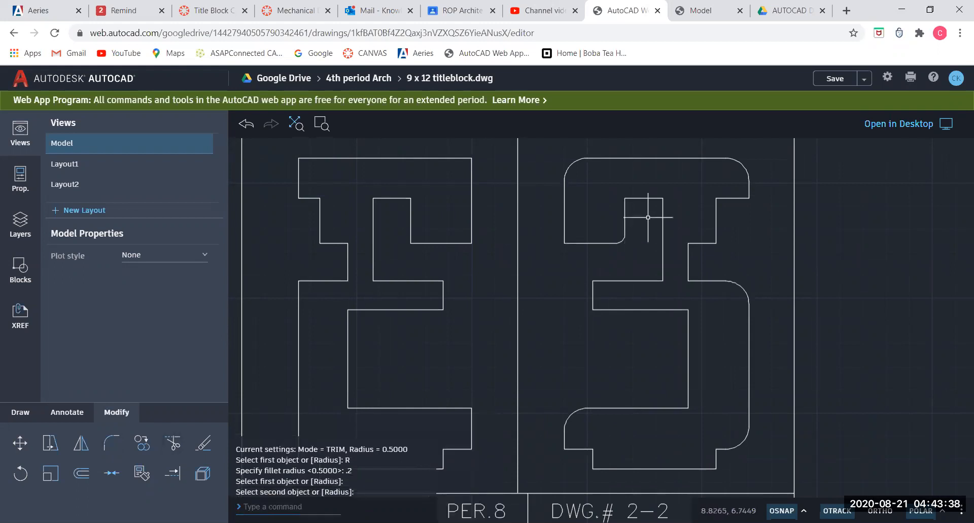
# Fillet both top corners of Figure 2's upper inner notch with radius 0.2.
pyautogui.press('Return')
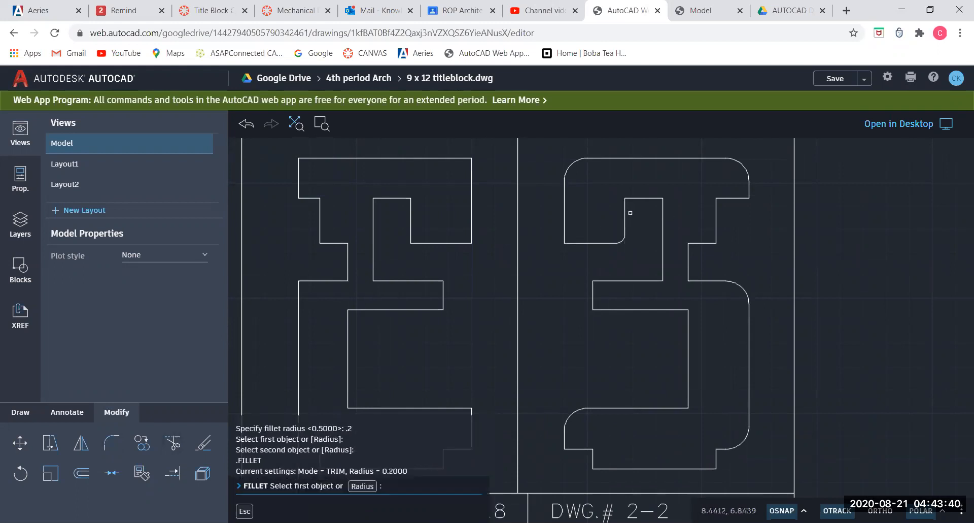
pyautogui.click(625, 214)
pyautogui.click(639, 198)
pyautogui.press('Return')
pyautogui.click(662, 210)
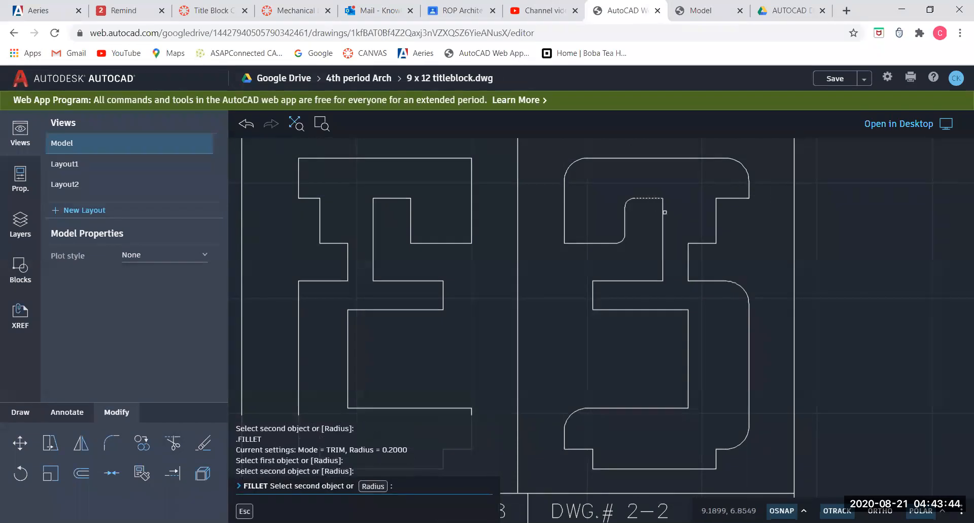
pyautogui.click(656, 199)
# Fillet the inner corner where the notch's long vertical edge meets the middle bar, plus the bar's two left corners, with radius 0.2.
pyautogui.press('Return')
pyautogui.click(662, 266)
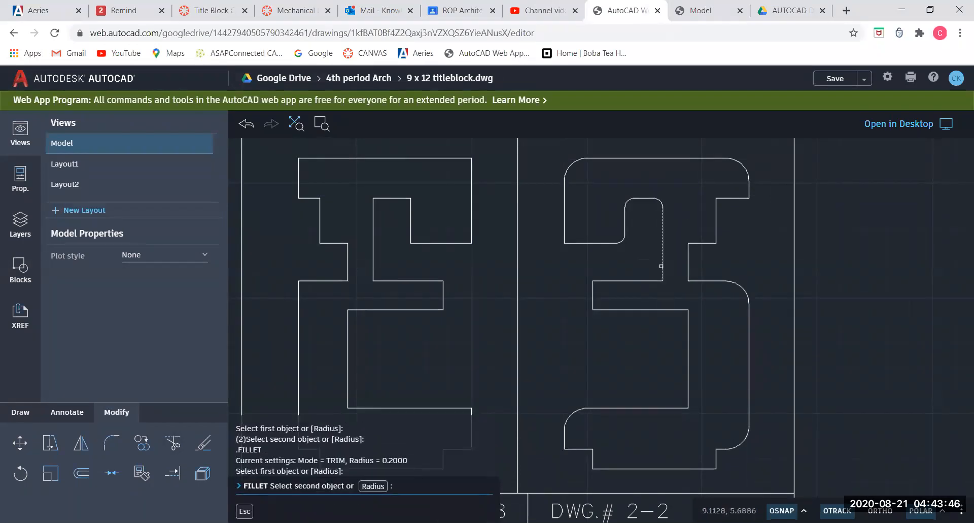
pyautogui.click(652, 279)
pyautogui.press('Return')
pyautogui.click(602, 280)
pyautogui.click(593, 291)
pyautogui.press('Return')
pyautogui.click(607, 309)
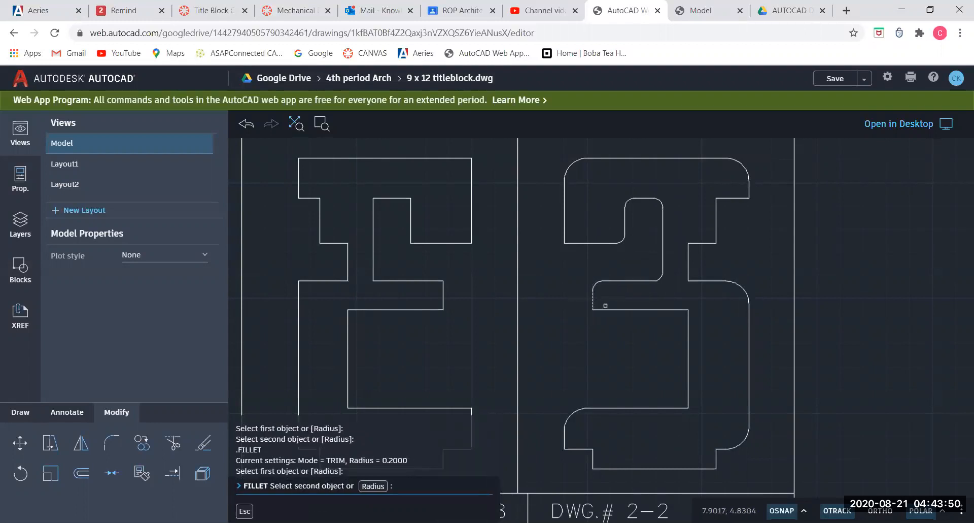
pyautogui.click(608, 309)
# Fillet the upper-right and lower-right corners of the large recess below Figure 2's middle bar with radius 0.2.
pyautogui.press('Return')
pyautogui.click(646, 309)
pyautogui.click(686, 325)
pyautogui.press('Return')
pyautogui.click(688, 351)
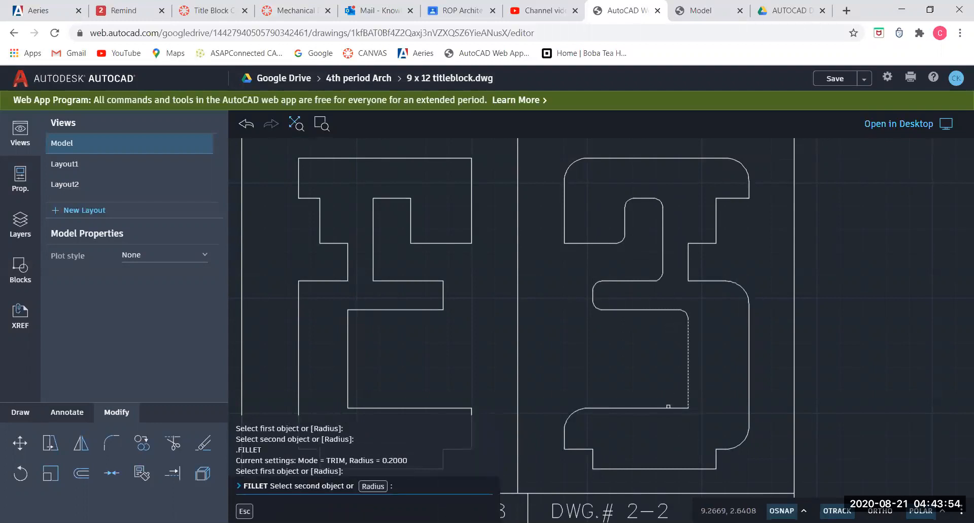
pyautogui.click(669, 409)
# Fillet the three stepped corners on Figure 2's upper right side, from the narrow neck up to the top block, with radius 0.2.
pyautogui.press('Return')
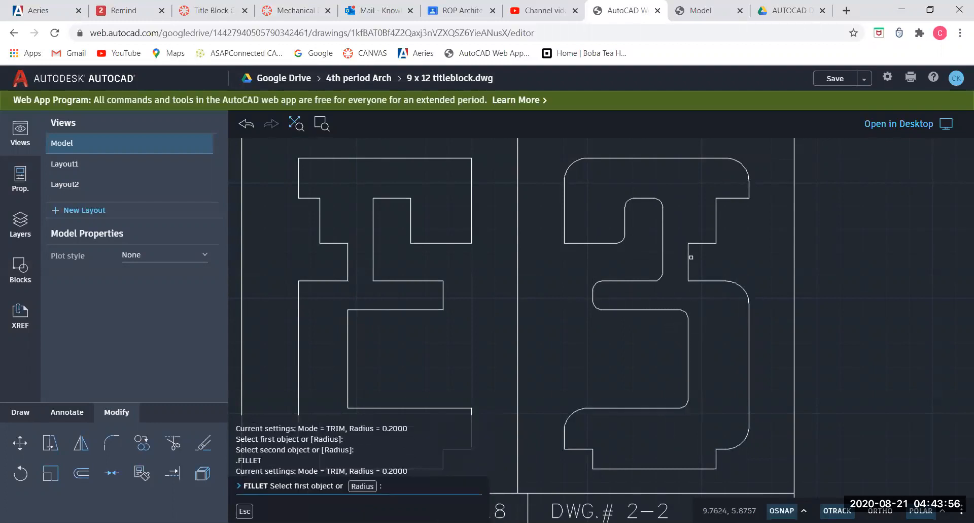
pyautogui.click(689, 259)
pyautogui.click(701, 244)
pyautogui.press('Return')
pyautogui.click(719, 219)
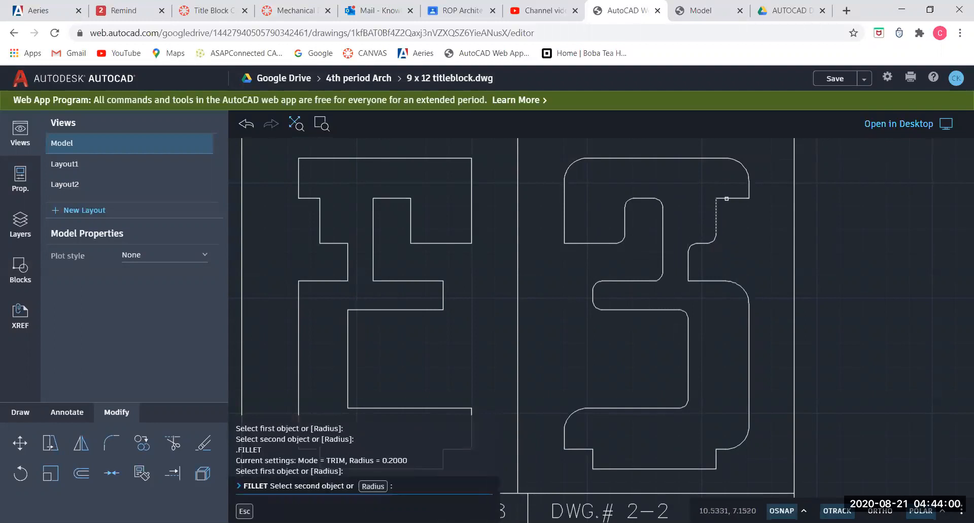
pyautogui.click(727, 198)
pyautogui.scroll(-2, 762, 275)
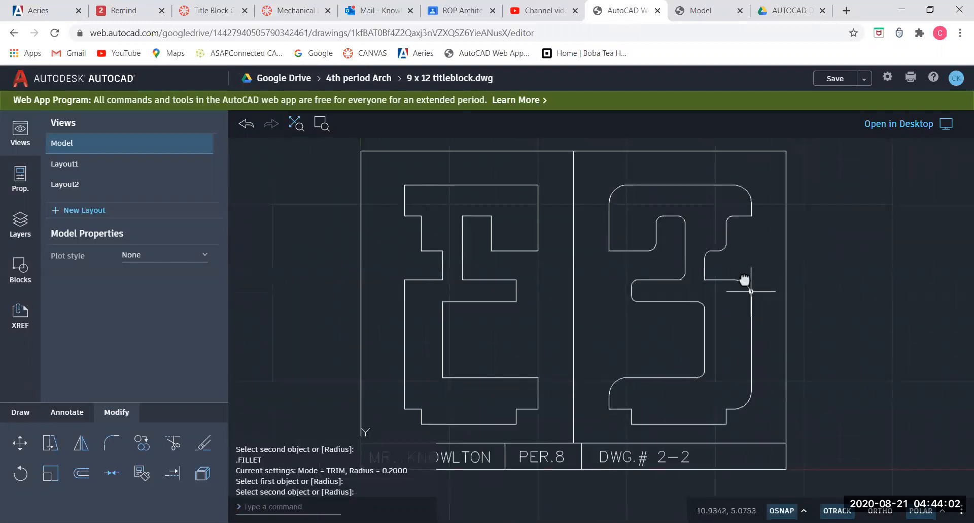
pyautogui.scroll(-1, 738, 276)
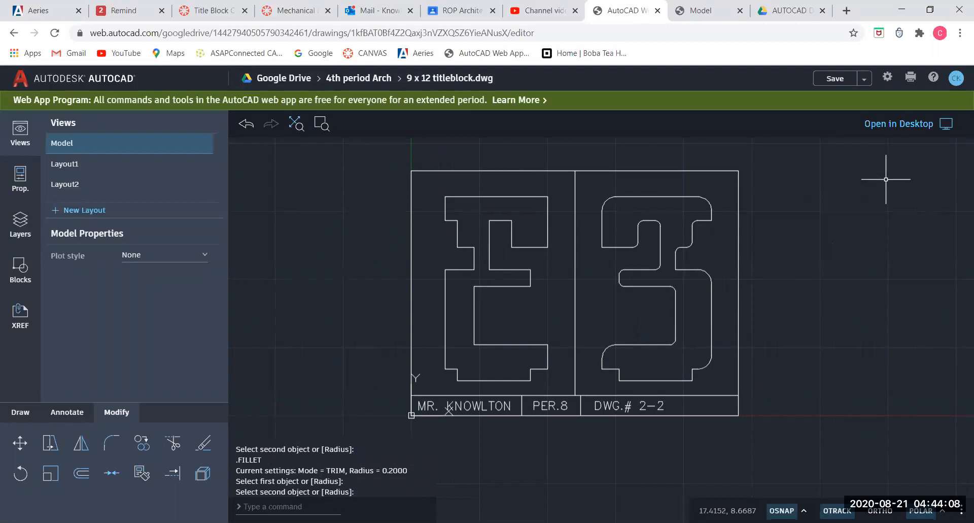
# Delete the vertical divider line between Figure 1 and Figure 2.
pyautogui.click(861, 80)
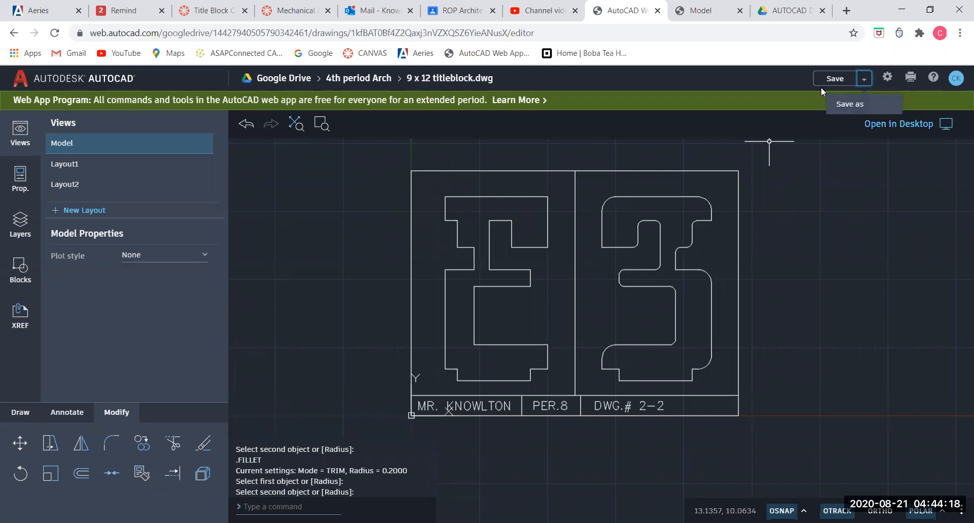
pyautogui.press('Escape')
pyautogui.click(578, 237)
pyautogui.click(579, 239)
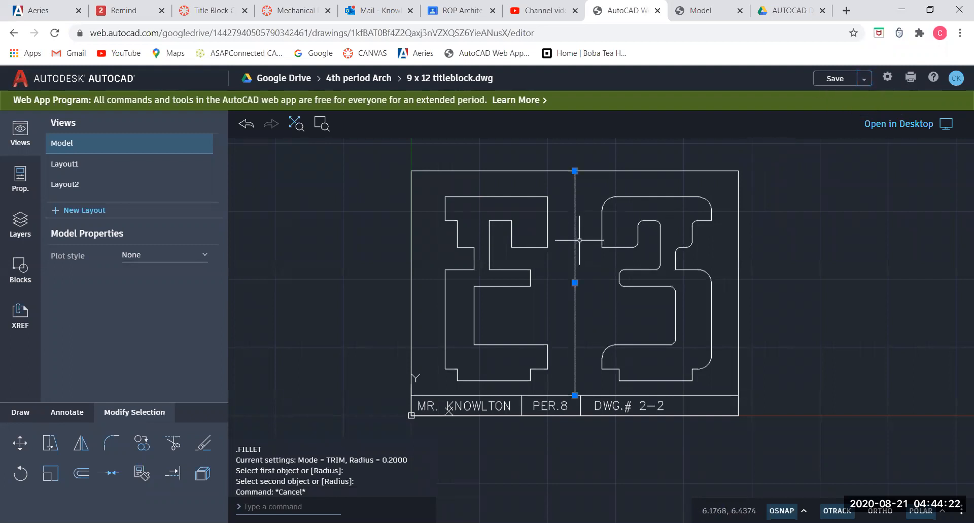
pyautogui.press('Delete')
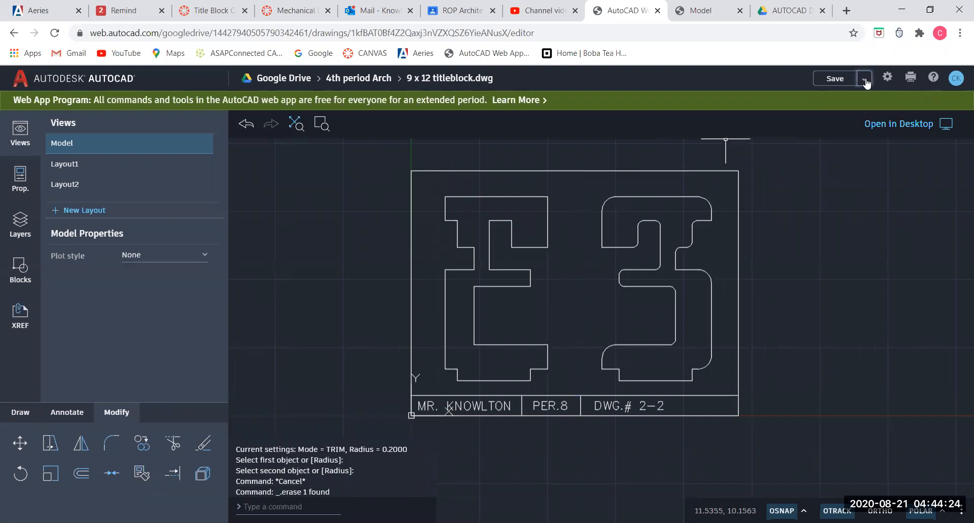
# Save a copy of the drawing as 2-2 in the 4th period Arch folder on Google Drive.
pyautogui.click(865, 79)
pyautogui.click(849, 103)
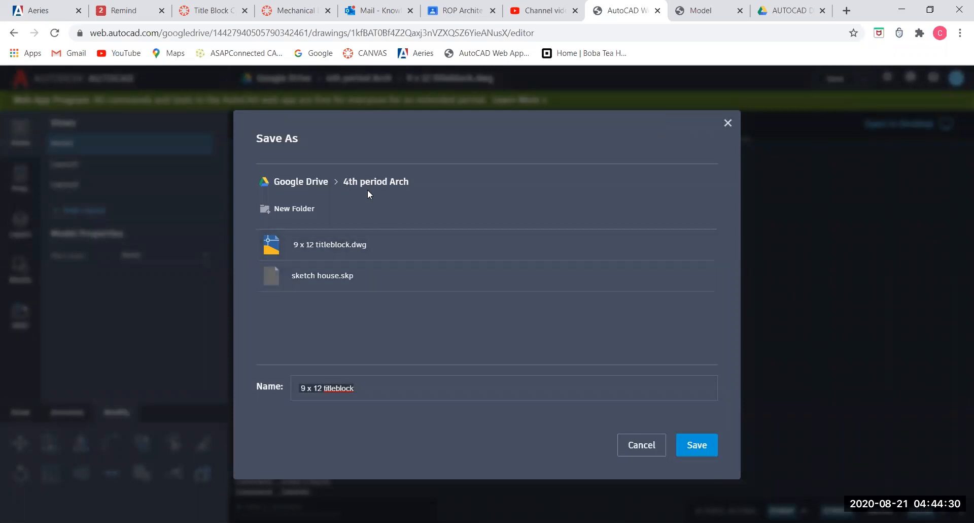
pyautogui.click(321, 394)
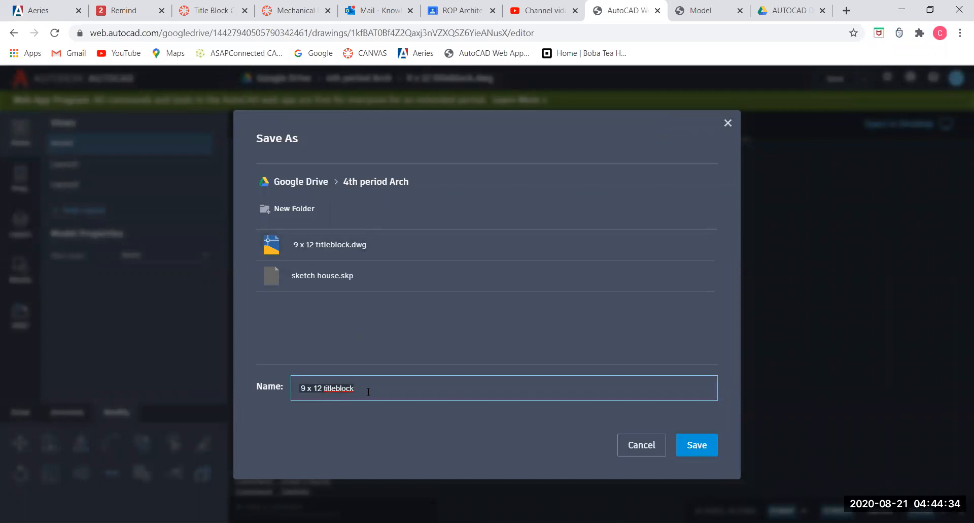
pyautogui.write('2-2')
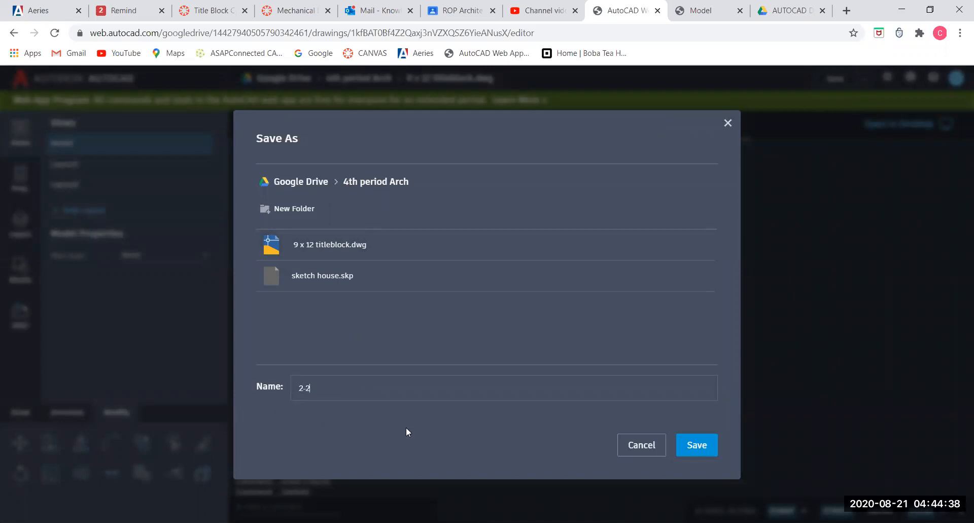
pyautogui.click(697, 445)
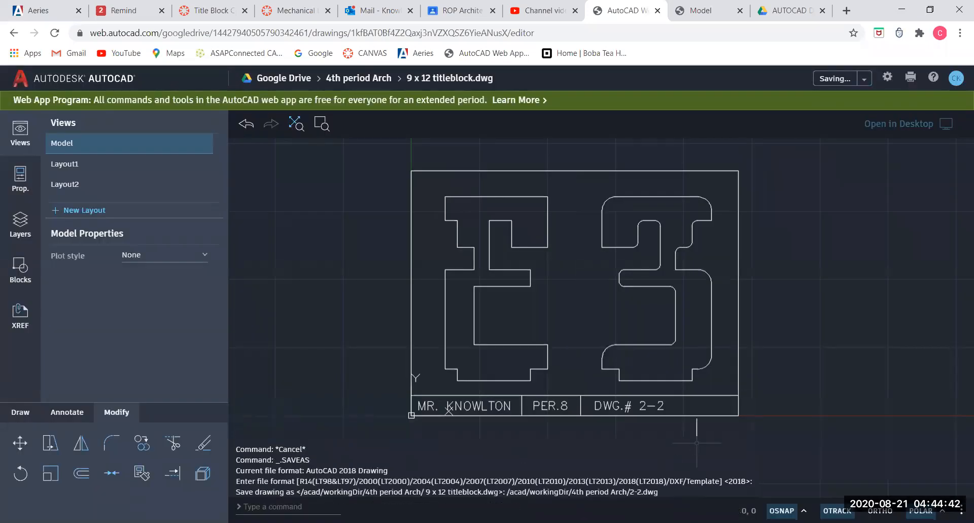